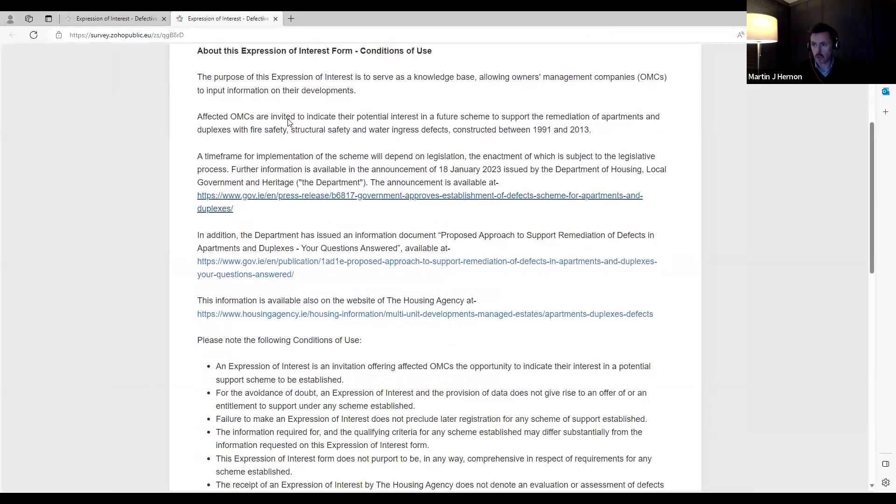
- Tick the Conditions of Use checkbox and begin the Expression of Interest form
{"action": "scroll", "coordinate": [310, 156], "scroll_direction": "down", "scroll_amount": 5}
{"action": "scroll", "coordinate": [424, 226], "scroll_direction": "down", "scroll_amount": 7}
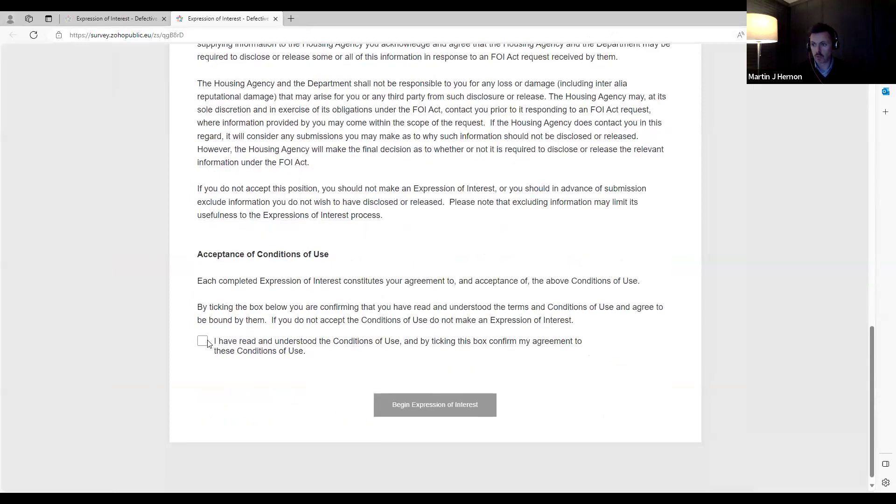
{"action": "left_click", "coordinate": [203, 341]}
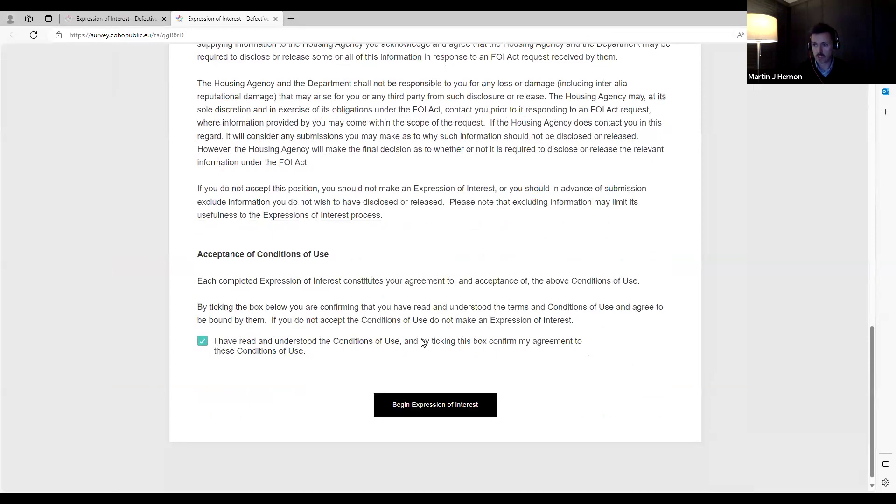
{"action": "left_click", "coordinate": [438, 402]}
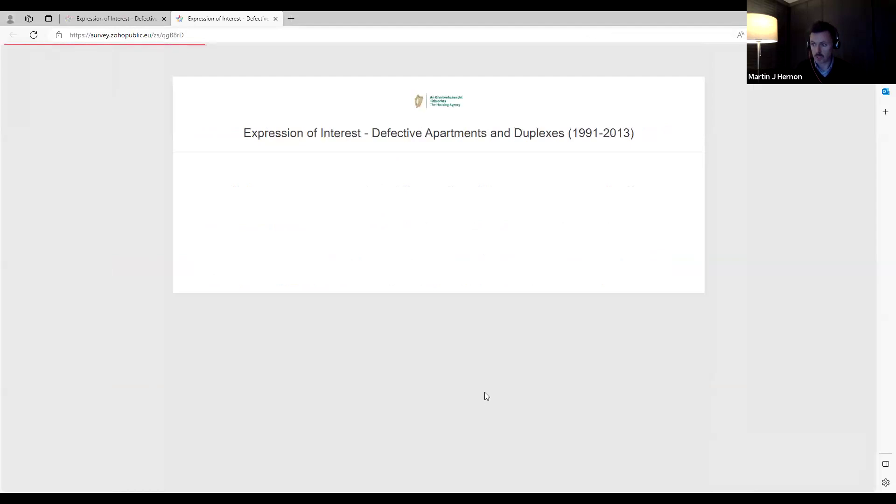
{"action": "scroll", "coordinate": [464, 320], "scroll_direction": "down", "scroll_amount": 1}
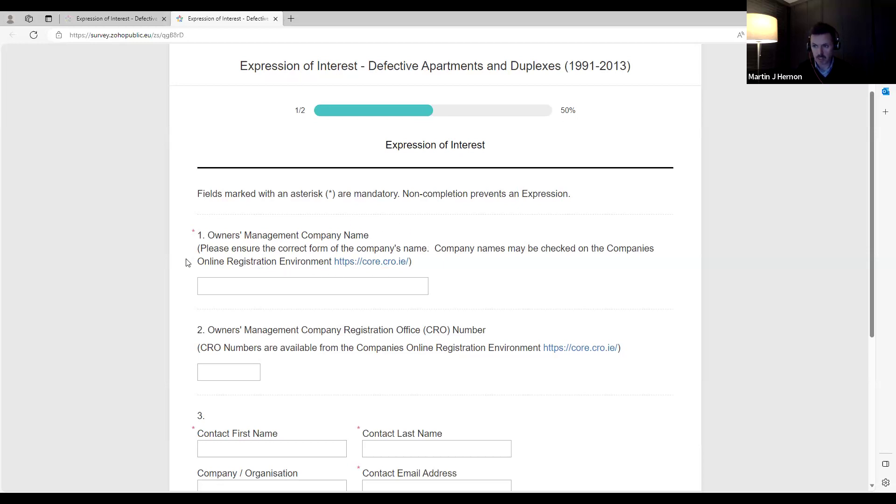
- Enter the contact's first and last name and fill the e-mail from saved info
{"action": "left_click", "coordinate": [225, 281]}
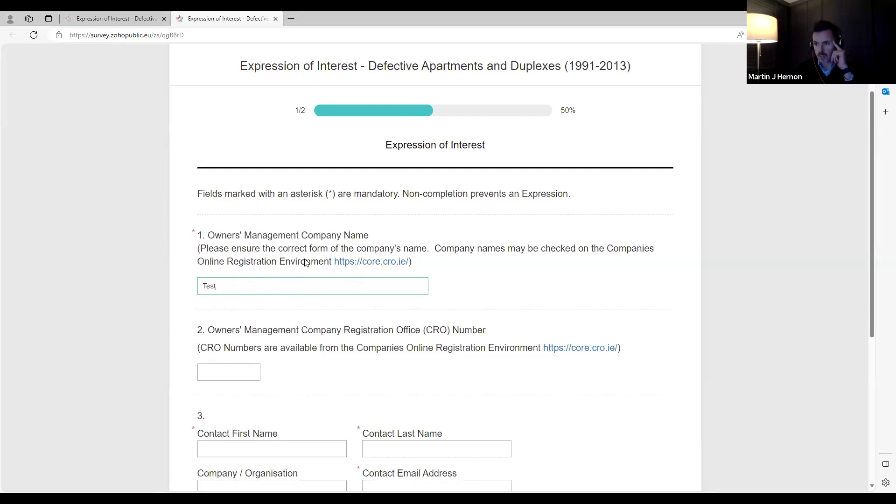
{"action": "scroll", "coordinate": [326, 268], "scroll_direction": "down", "scroll_amount": 3}
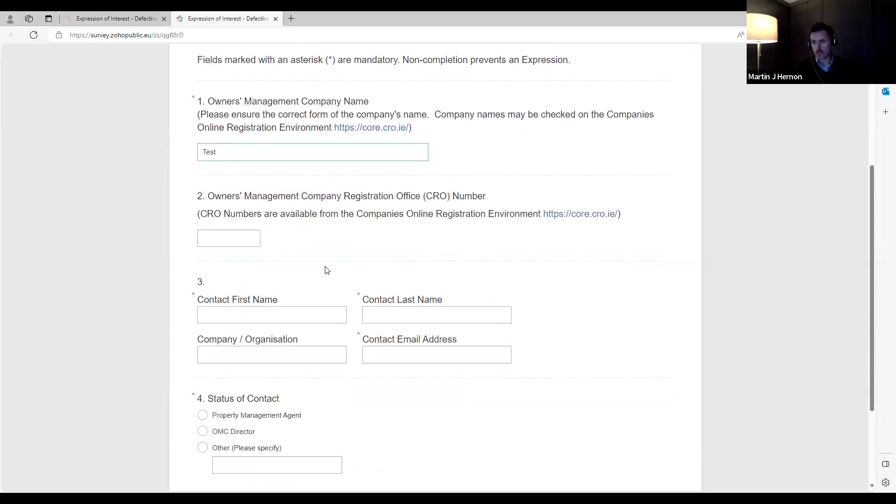
{"action": "scroll", "coordinate": [326, 270], "scroll_direction": "up", "scroll_amount": 2}
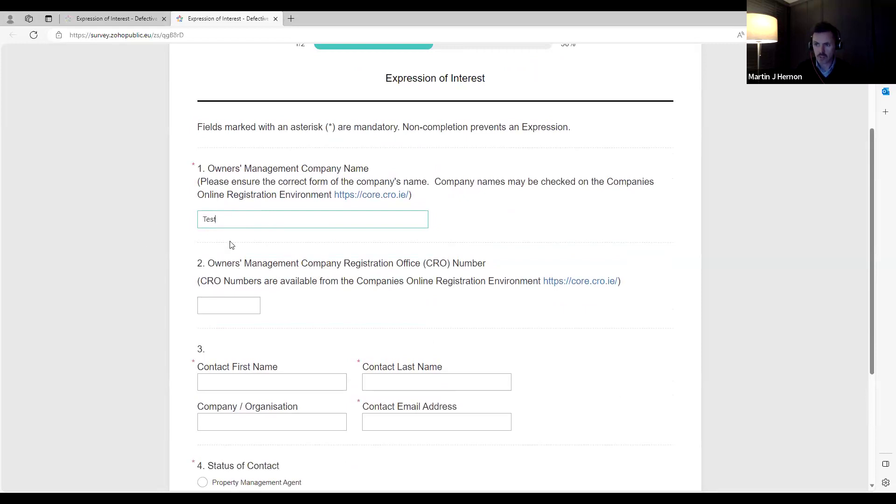
{"action": "scroll", "coordinate": [232, 245], "scroll_direction": "down", "scroll_amount": 2}
{"action": "left_click", "coordinate": [226, 312]}
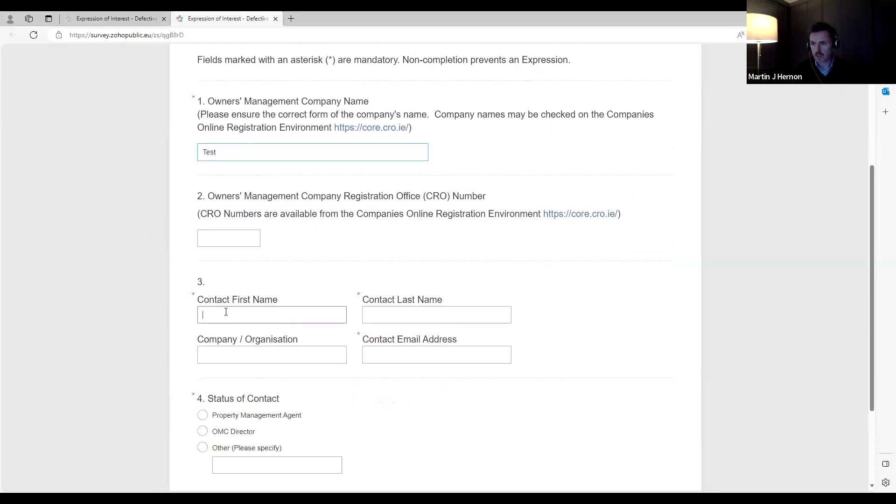
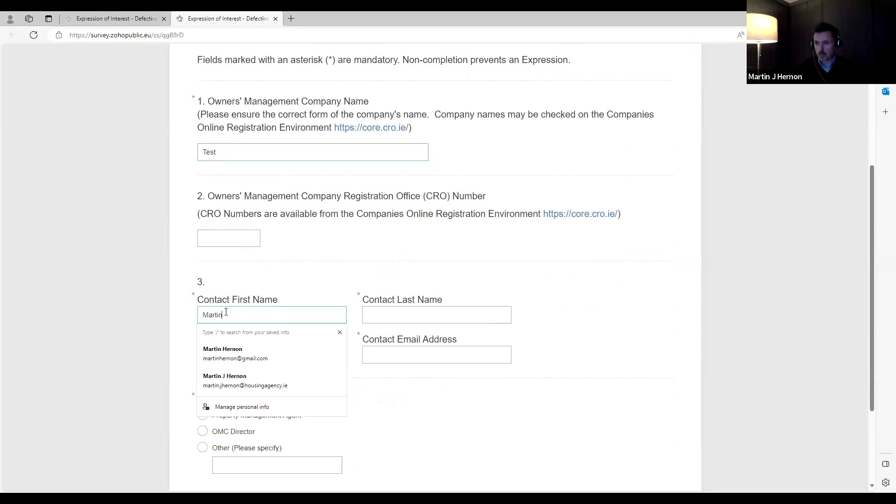
{"action": "left_click", "coordinate": [370, 316]}
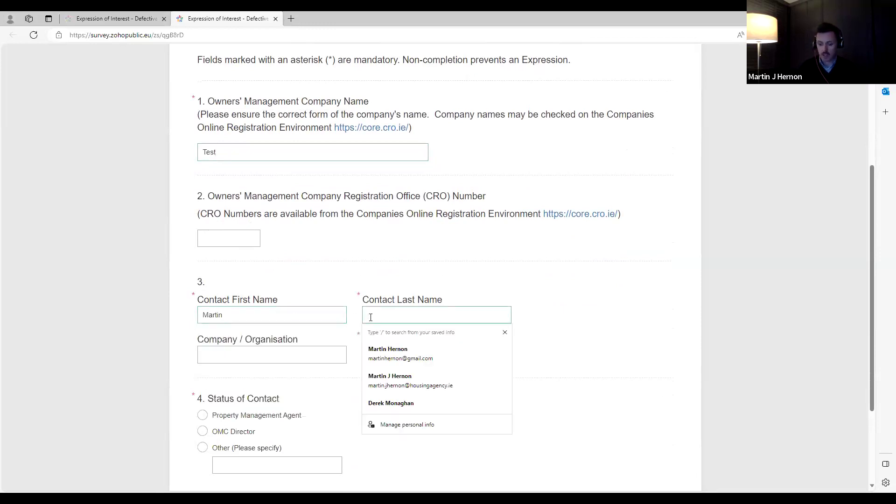
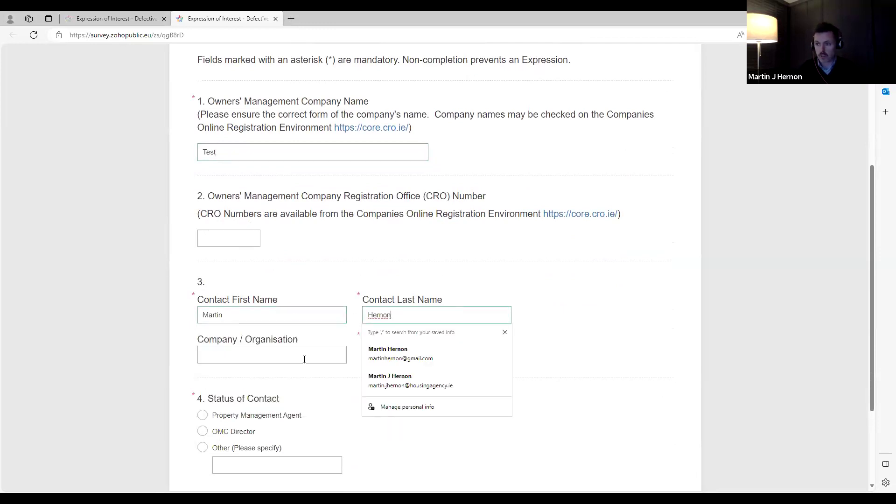
{"action": "left_click", "coordinate": [422, 355]}
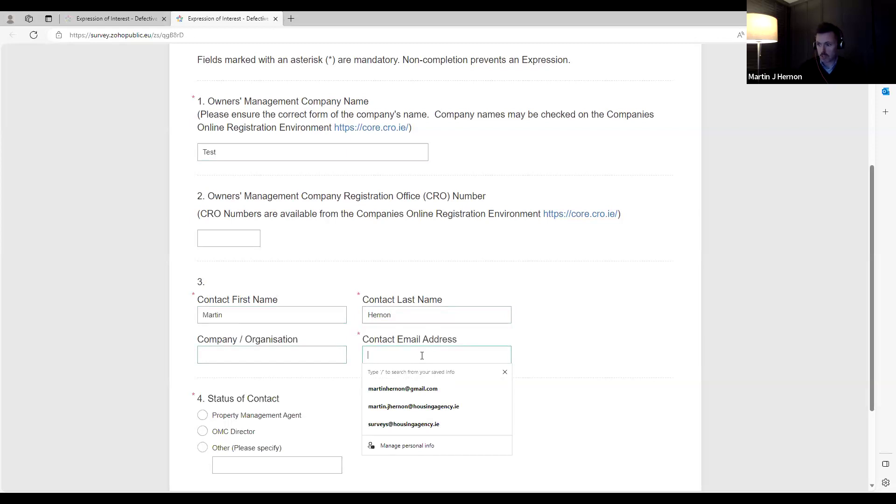
{"action": "scroll", "coordinate": [422, 356], "scroll_direction": "down", "scroll_amount": 2}
{"action": "left_click", "coordinate": [412, 286]}
{"action": "left_click", "coordinate": [412, 340]}
{"action": "scroll", "coordinate": [405, 325], "scroll_direction": "down", "scroll_amount": 2}
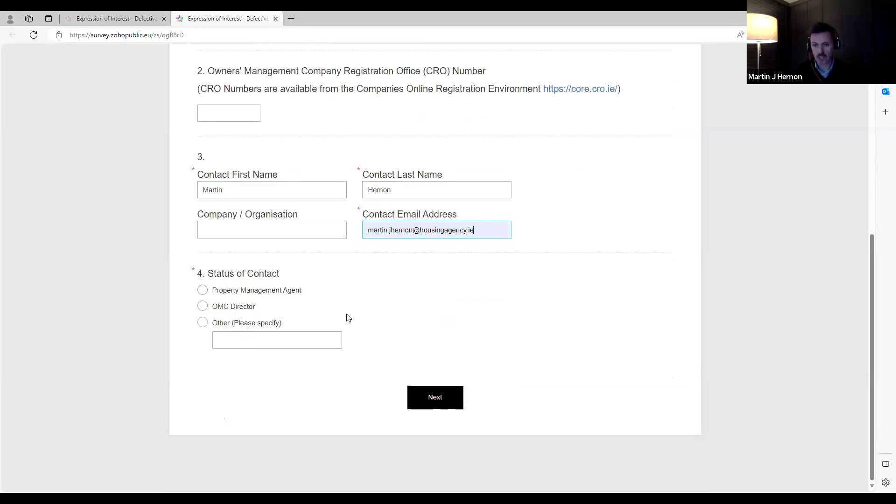
- Set the contact status to Other with 'Own', then go to the Building Information page
{"action": "left_click", "coordinate": [203, 323]}
{"action": "left_click", "coordinate": [203, 291]}
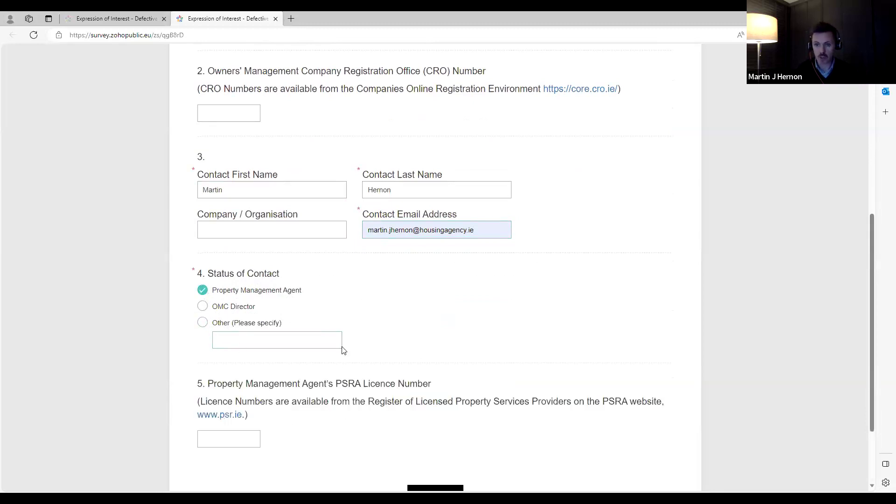
{"action": "scroll", "coordinate": [334, 383], "scroll_direction": "down", "scroll_amount": 1}
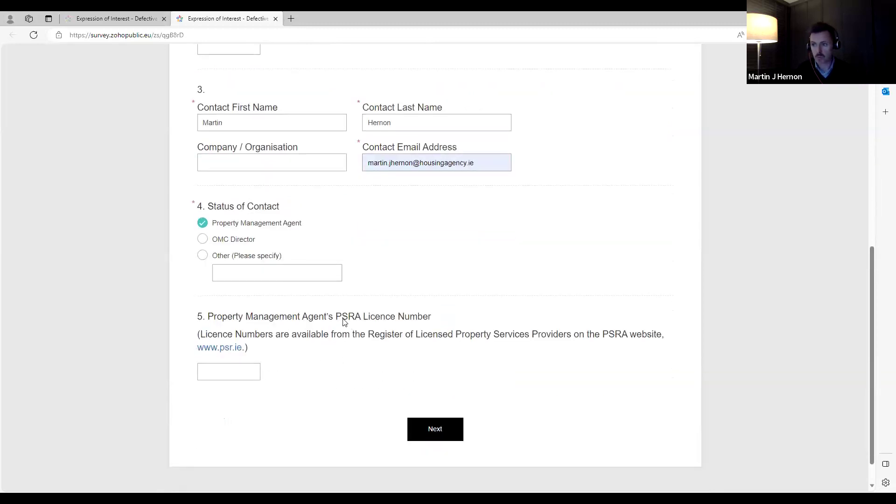
{"action": "left_click", "coordinate": [202, 255]}
{"action": "type", "text": "Owner"}
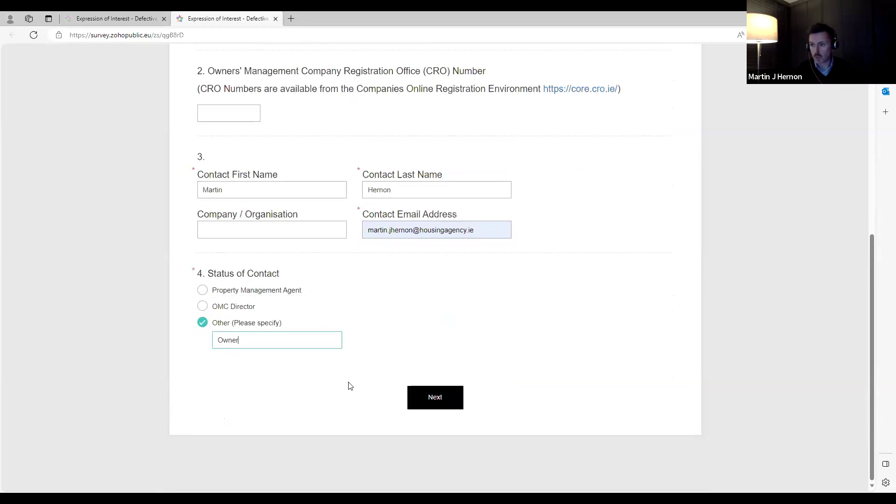
{"action": "left_click", "coordinate": [437, 403]}
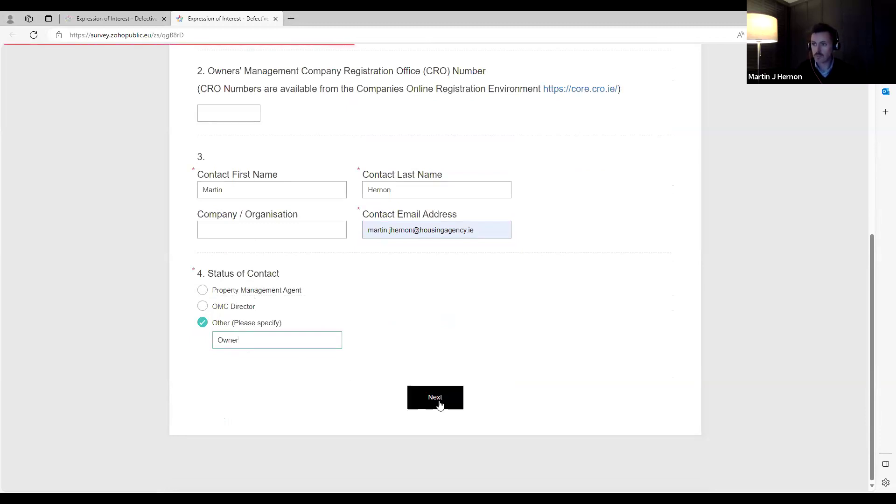
{"action": "left_click", "coordinate": [231, 281]}
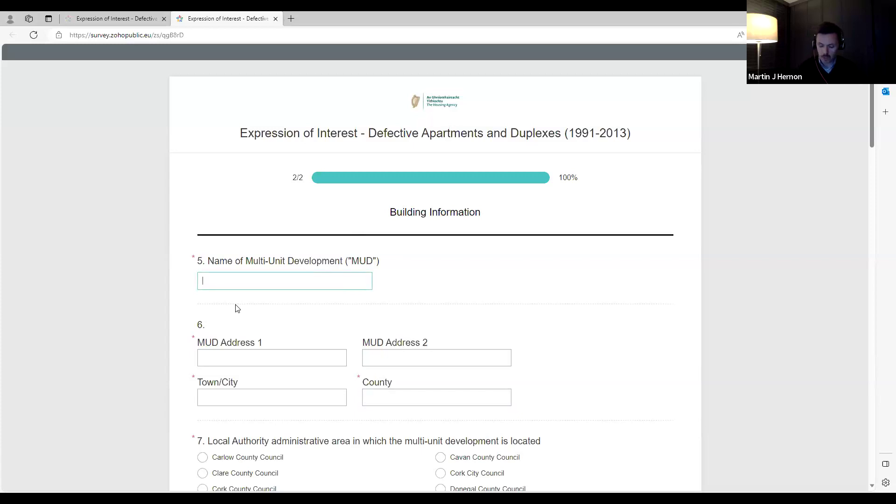
- Enter the development name and address lines 'Main Street' and 'Saliins Road'
{"action": "type", "text": "Manor"}
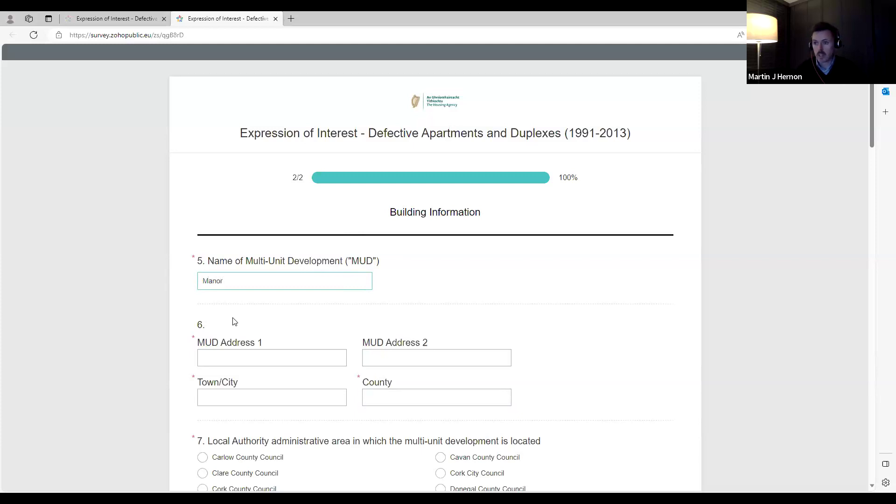
{"action": "left_click", "coordinate": [230, 353]}
{"action": "type", "text": "Main"}
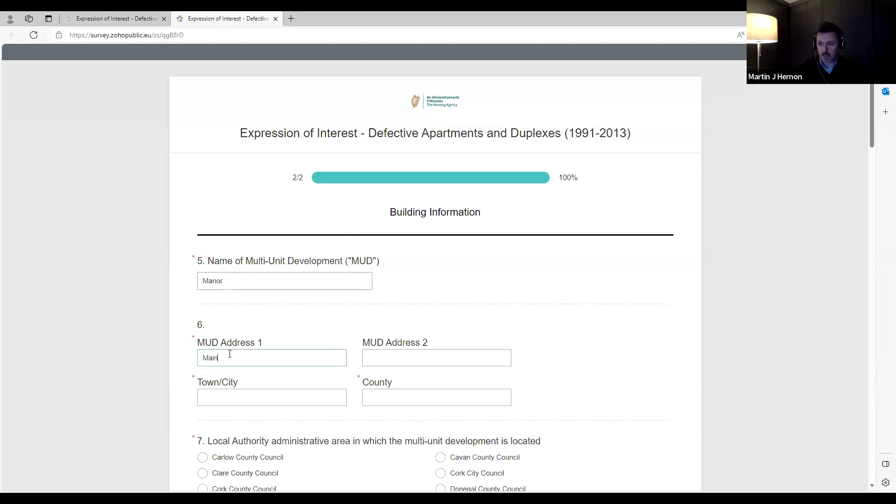
{"action": "type", "text": " Street"}
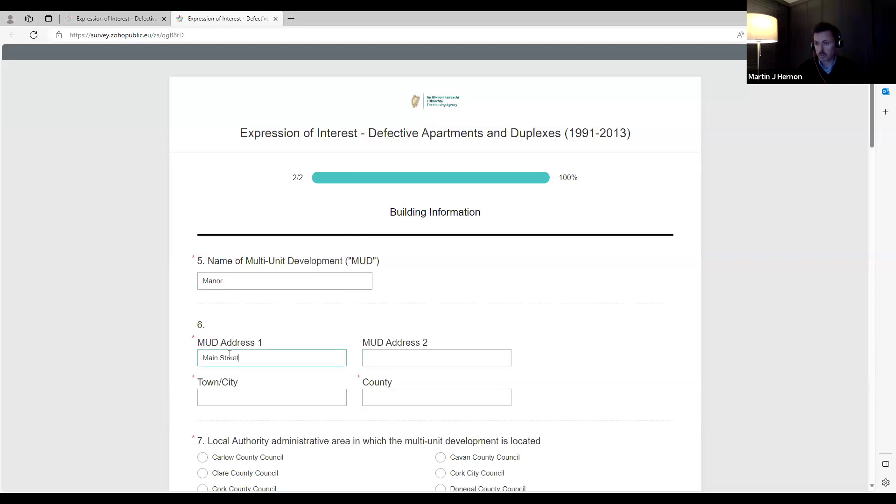
{"action": "left_click", "coordinate": [388, 358]}
{"action": "type", "text": "Sali"}
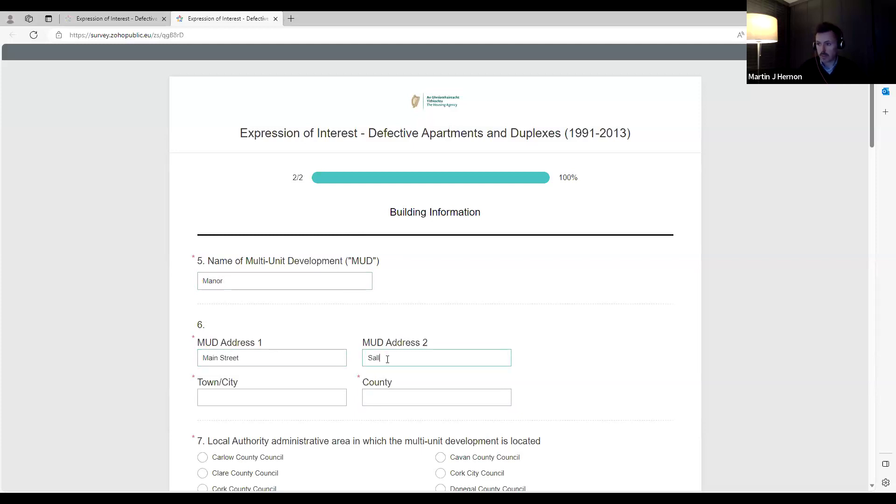
{"action": "type", "text": "ins Road"}
- Fill in town and county (Naas, Kildare) and choose Kildare County Council as local authority
{"action": "key", "text": "Tab"}
{"action": "type", "text": "Naa"}
{"action": "type", "text": "Kildare"}
{"action": "scroll", "coordinate": [387, 360], "scroll_direction": "down", "scroll_amount": 3}
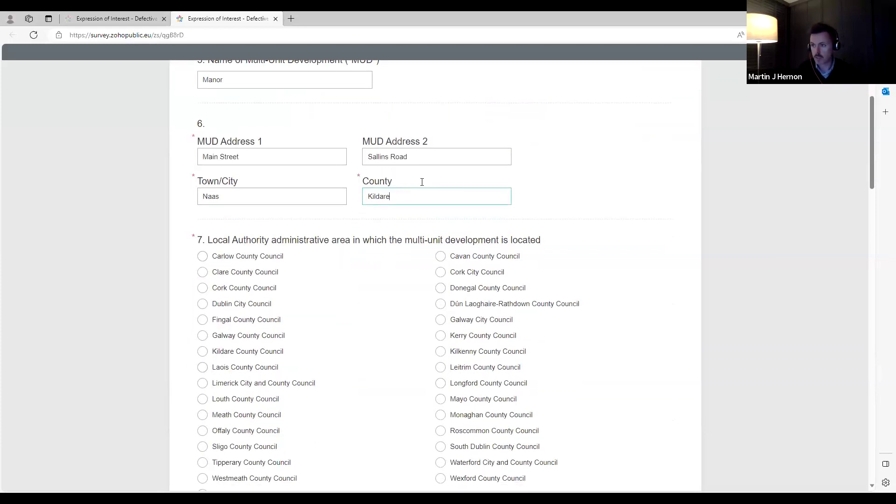
{"action": "left_click", "coordinate": [205, 353]}
{"action": "scroll", "coordinate": [332, 334], "scroll_direction": "down", "scroll_amount": 7}
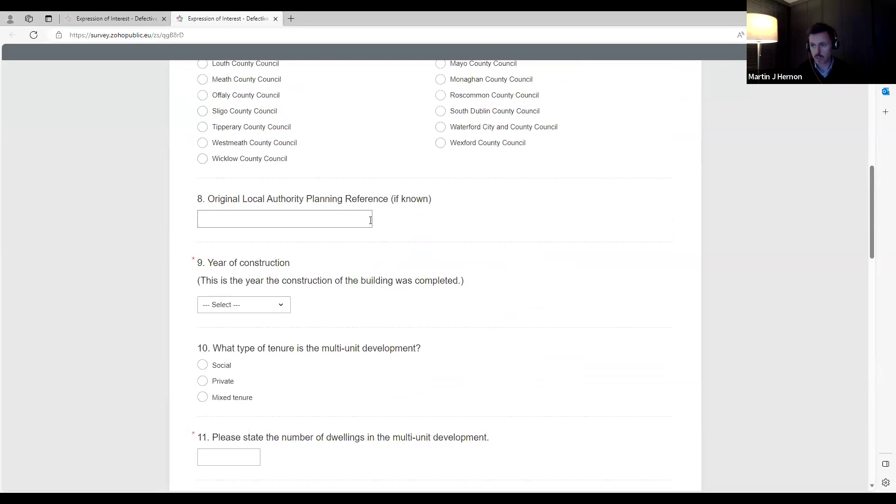
- Choose 2004 as the year of construction and select Mixed tenure
{"action": "scroll", "coordinate": [250, 274], "scroll_direction": "down", "scroll_amount": 2}
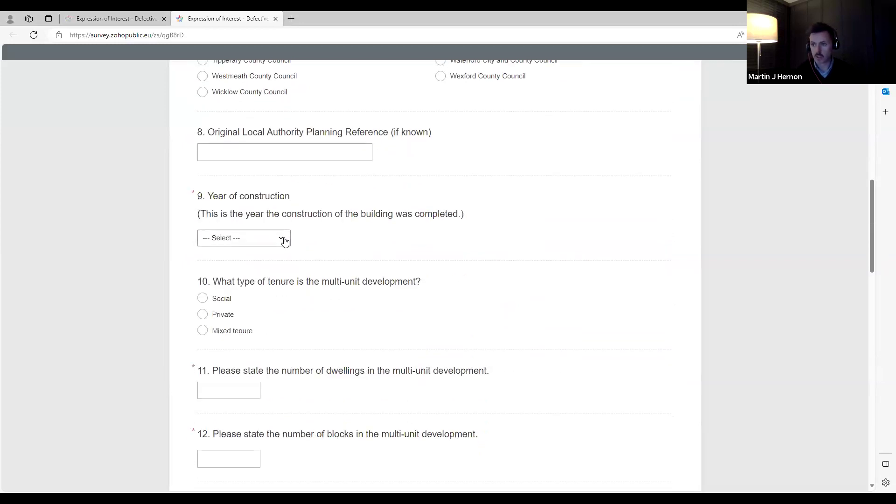
{"action": "left_click", "coordinate": [275, 239]}
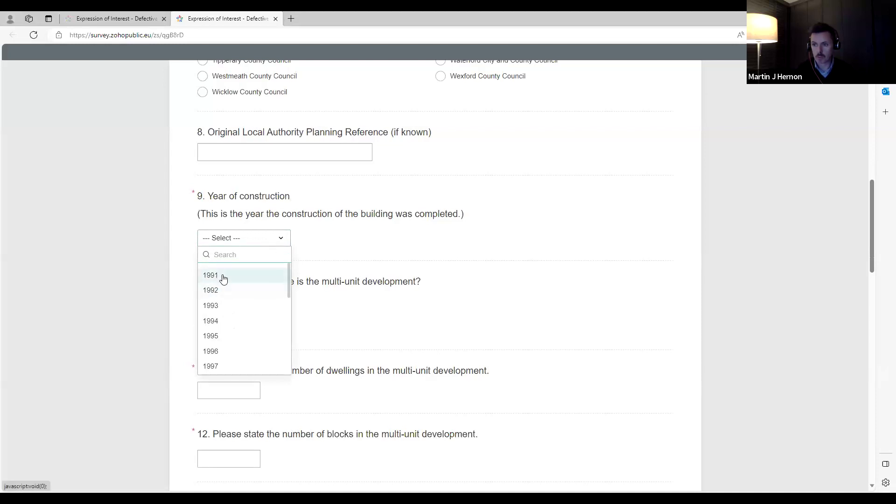
{"action": "scroll", "coordinate": [222, 278], "scroll_direction": "down", "scroll_amount": 5}
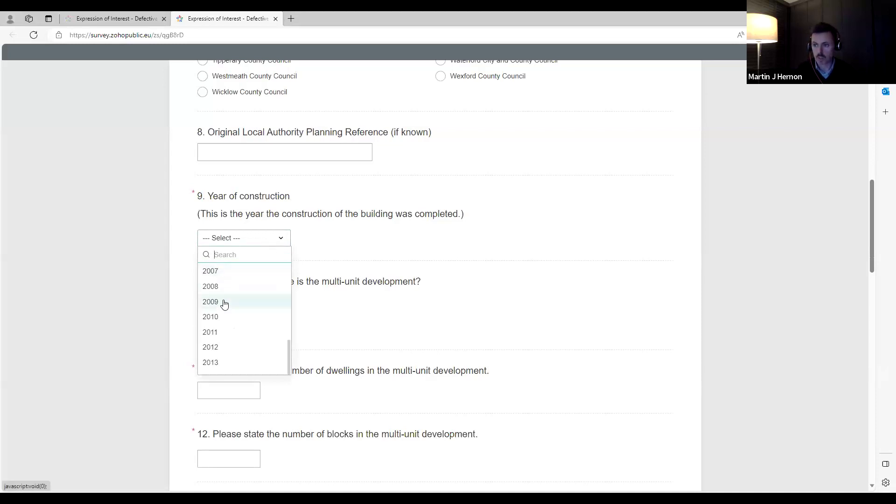
{"action": "scroll", "coordinate": [219, 336], "scroll_direction": "up", "scroll_amount": 1}
{"action": "scroll", "coordinate": [221, 324], "scroll_direction": "up", "scroll_amount": 1}
{"action": "left_click", "coordinate": [218, 320]}
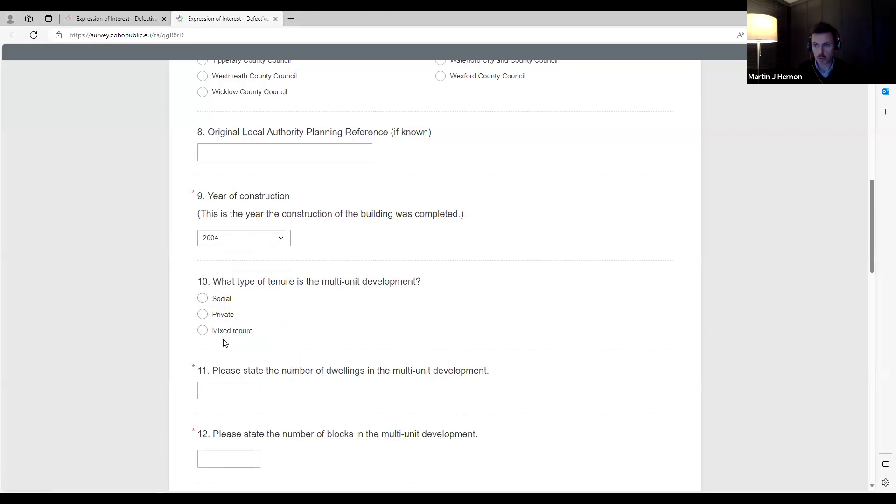
{"action": "left_click", "coordinate": [202, 330]}
{"action": "scroll", "coordinate": [247, 333], "scroll_direction": "down", "scroll_amount": 1}
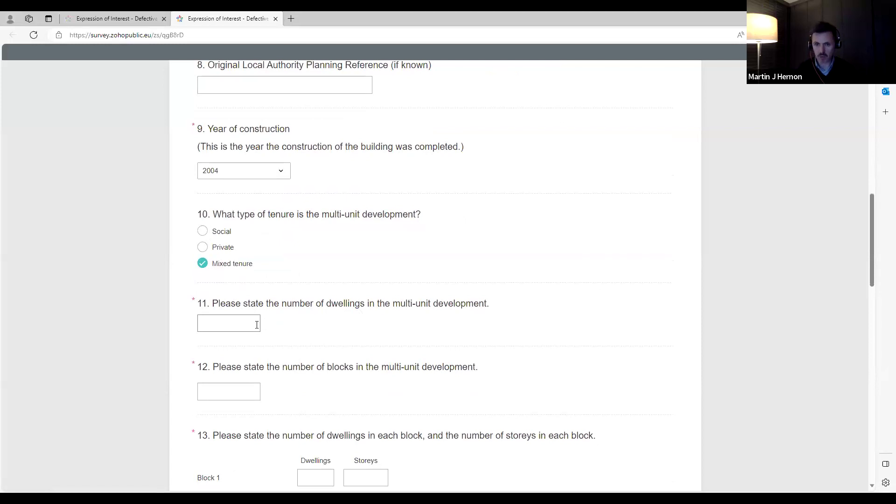
- Enter the dwelling and block counts, correcting them from 200 and 10 to 100 and 5
{"action": "left_click", "coordinate": [258, 325]}
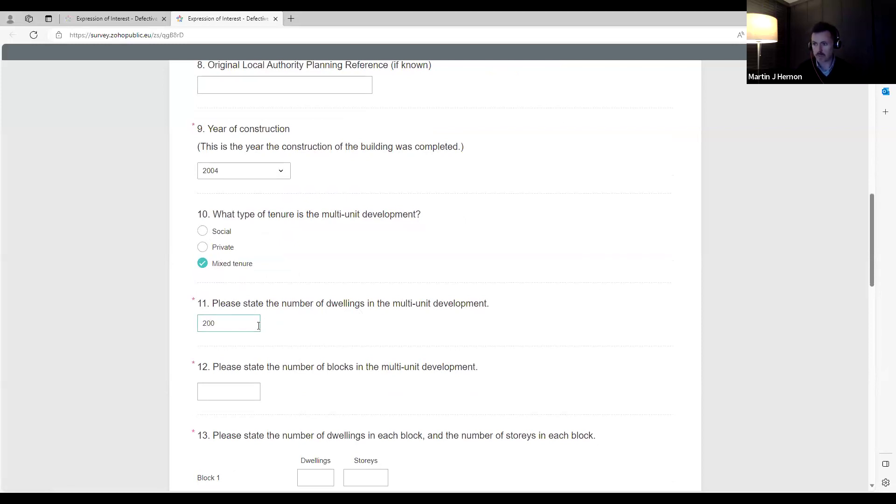
{"action": "scroll", "coordinate": [235, 259], "scroll_direction": "down", "scroll_amount": 1}
{"action": "left_click", "coordinate": [233, 324]}
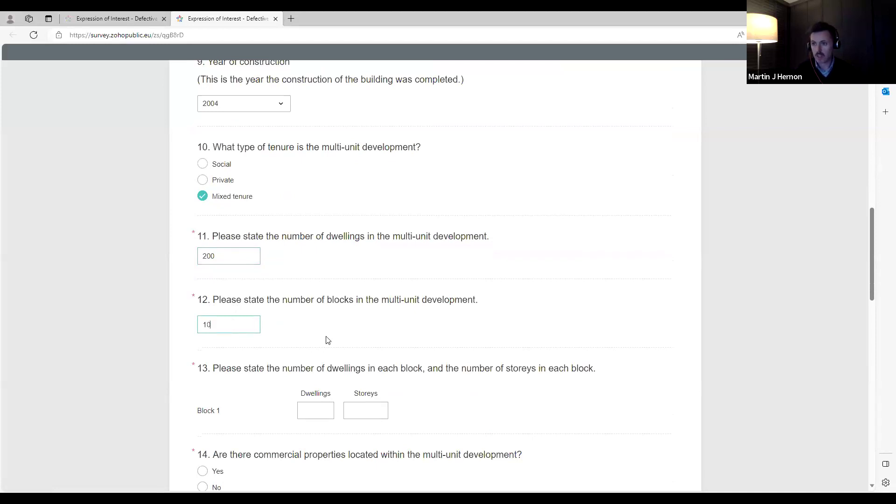
{"action": "scroll", "coordinate": [228, 320], "scroll_direction": "down", "scroll_amount": 1}
{"action": "scroll", "coordinate": [217, 371], "scroll_direction": "down", "scroll_amount": 1}
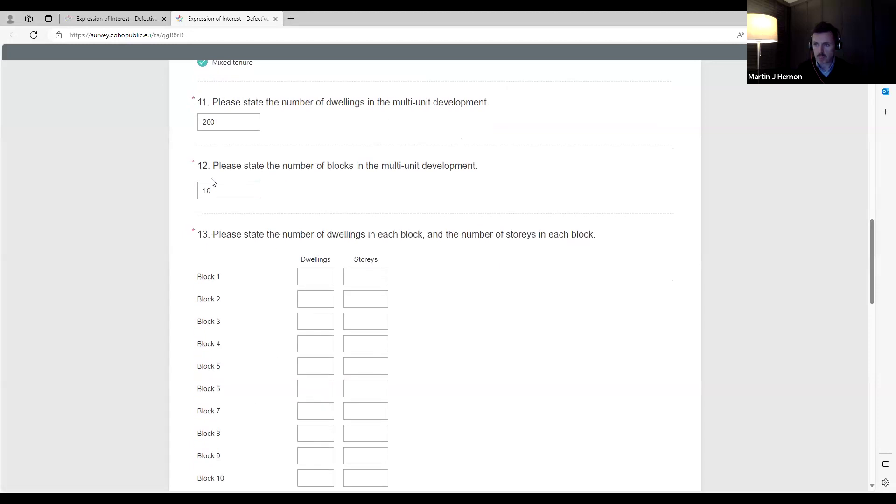
{"action": "left_click_drag", "start_coordinate": [220, 120], "coordinate": [201, 119]}
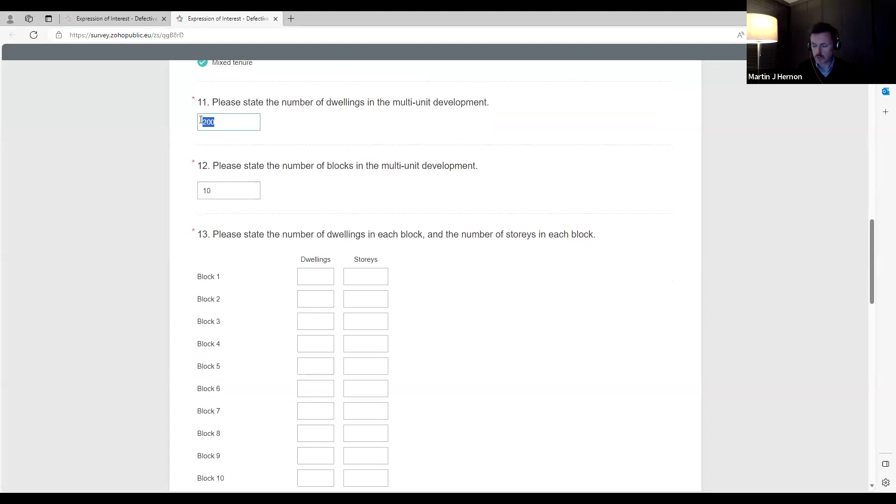
{"action": "type", "text": "100"}
{"action": "left_click_drag", "start_coordinate": [216, 196], "coordinate": [192, 196]}
{"action": "type", "text": "5"}
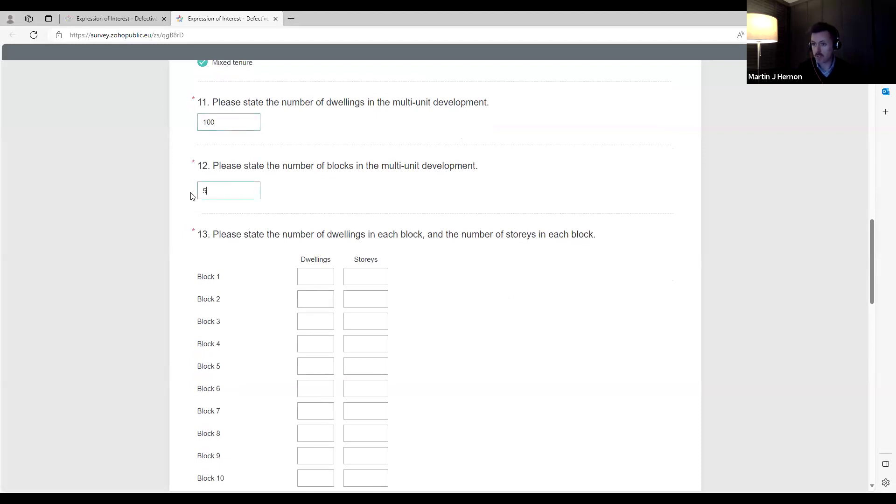
{"action": "left_click_drag", "start_coordinate": [342, 266], "coordinate": [410, 284]}
- Enter 20 dwellings for each of Blocks 1 to 5
{"action": "left_click", "coordinate": [323, 278]}
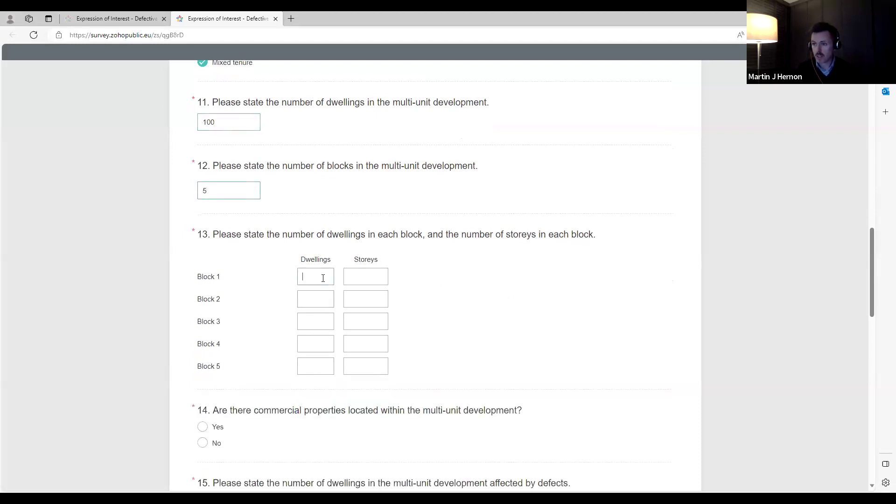
{"action": "type", "text": "20"}
{"action": "left_click", "coordinate": [313, 293]}
{"action": "type", "text": "20"}
{"action": "left_click", "coordinate": [314, 324]}
{"action": "type", "text": "20"}
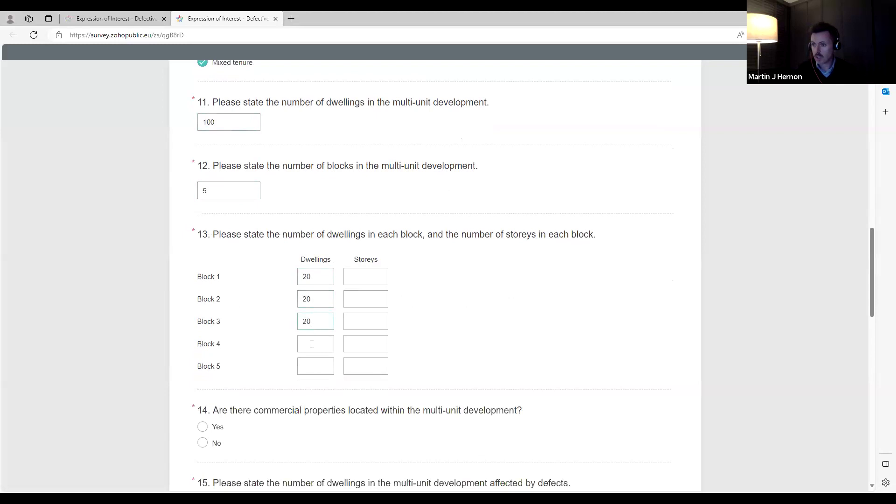
{"action": "type", "text": "20"}
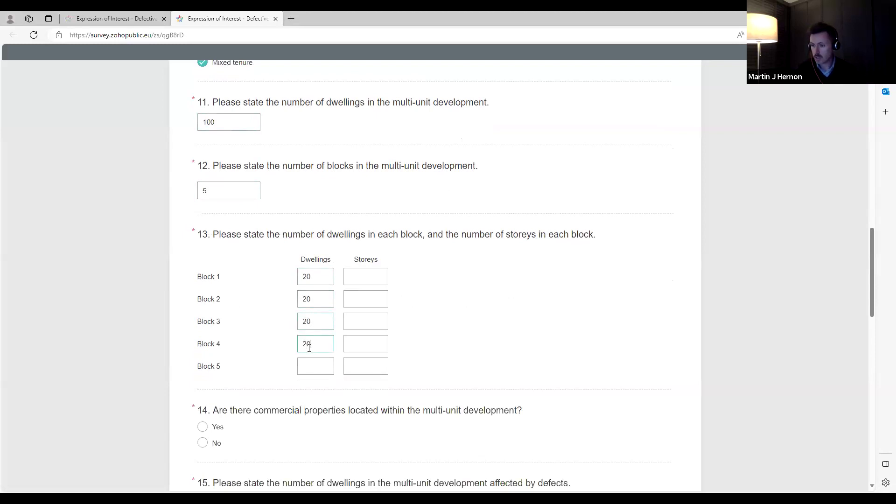
{"action": "left_click", "coordinate": [315, 362]}
{"action": "type", "text": "20"}
- Enter 4 storeys for each of Blocks 1 to 5
{"action": "left_click", "coordinate": [377, 278]}
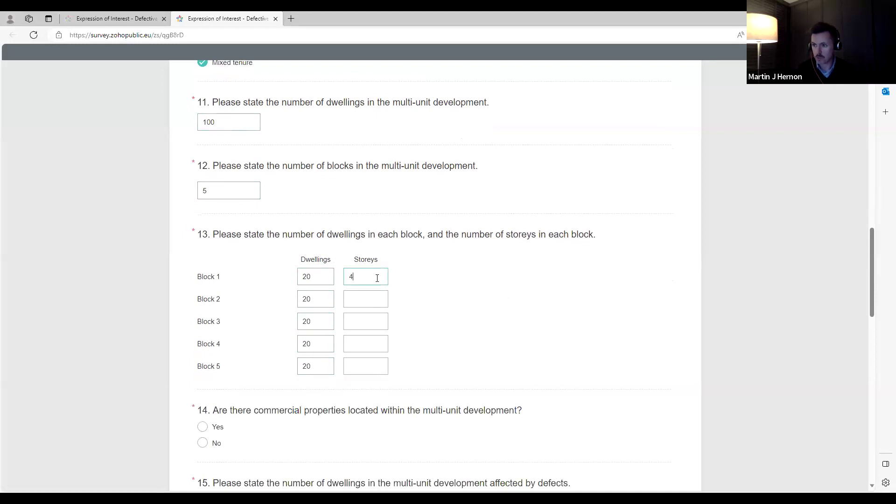
{"action": "left_click", "coordinate": [370, 299]}
{"action": "left_click", "coordinate": [358, 323]}
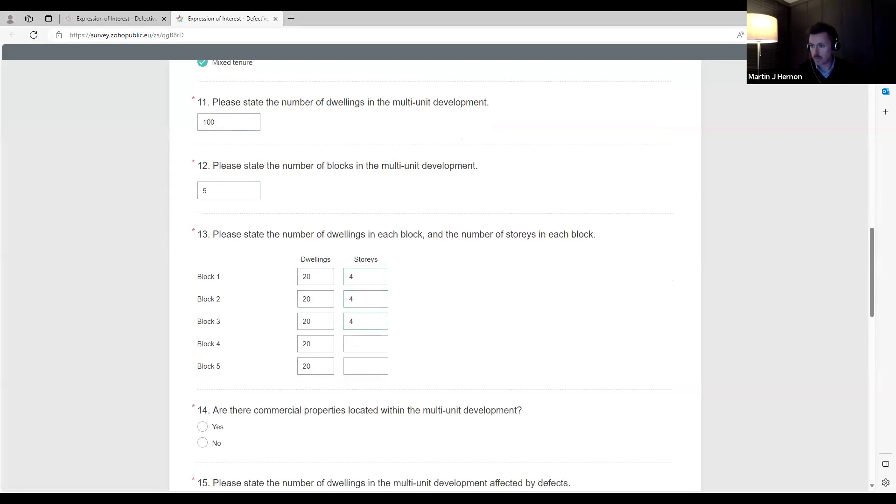
{"action": "left_click", "coordinate": [358, 368]}
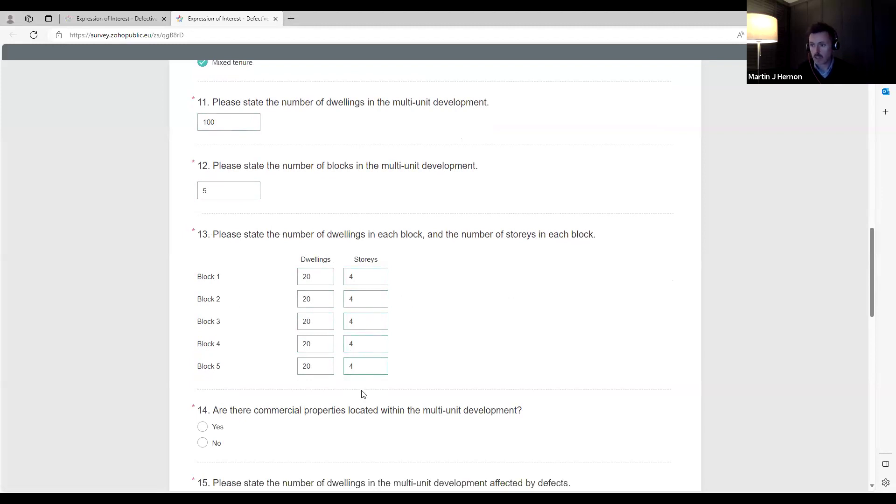
{"action": "scroll", "coordinate": [362, 393], "scroll_direction": "down", "scroll_amount": 3}
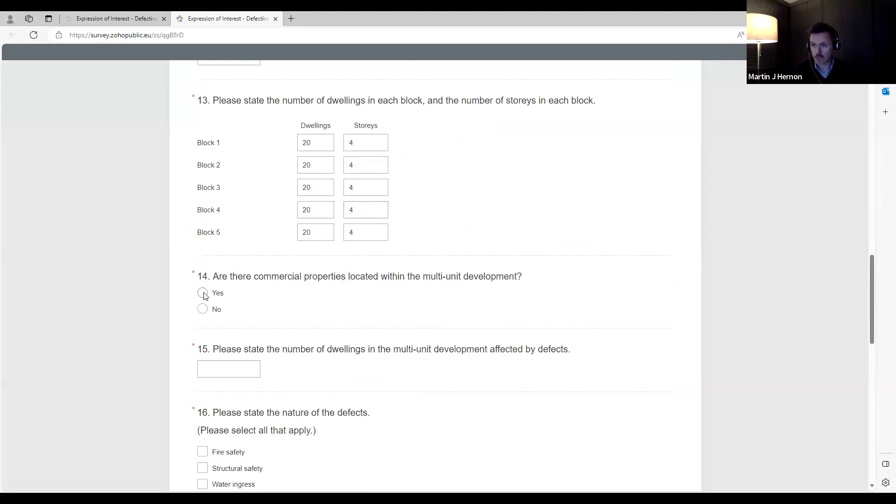
- Answer No to commercial properties and enter 100 dwellings affected by defects
{"action": "left_click", "coordinate": [202, 309]}
{"action": "scroll", "coordinate": [258, 304], "scroll_direction": "down", "scroll_amount": 1}
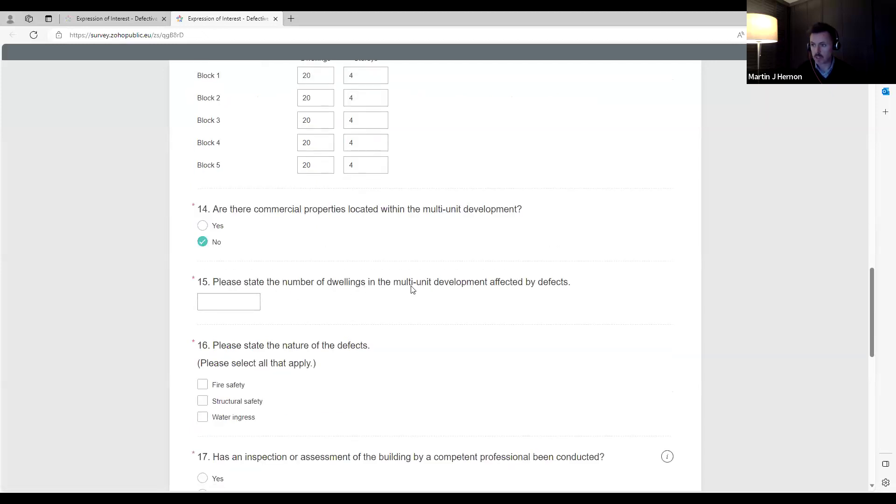
{"action": "left_click", "coordinate": [232, 301]}
{"action": "scroll", "coordinate": [344, 236], "scroll_direction": "up", "scroll_amount": 4}
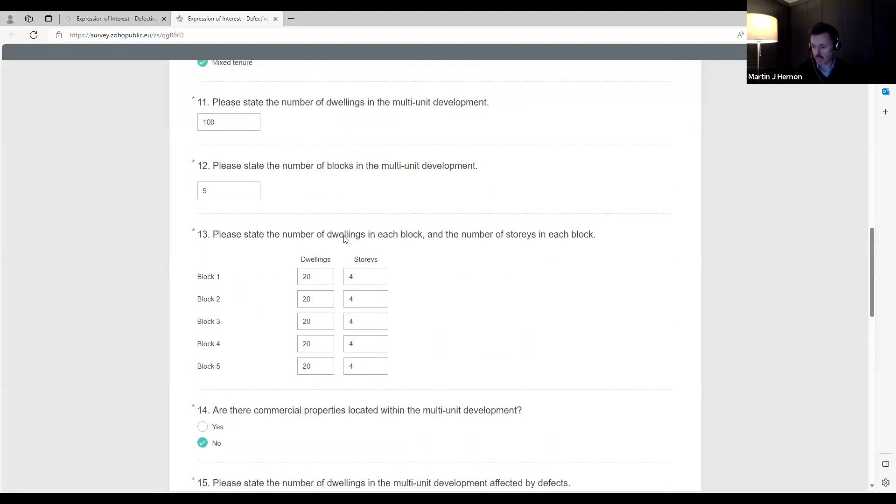
{"action": "type", "text": "100"}
{"action": "scroll", "coordinate": [344, 240], "scroll_direction": "down", "scroll_amount": 4}
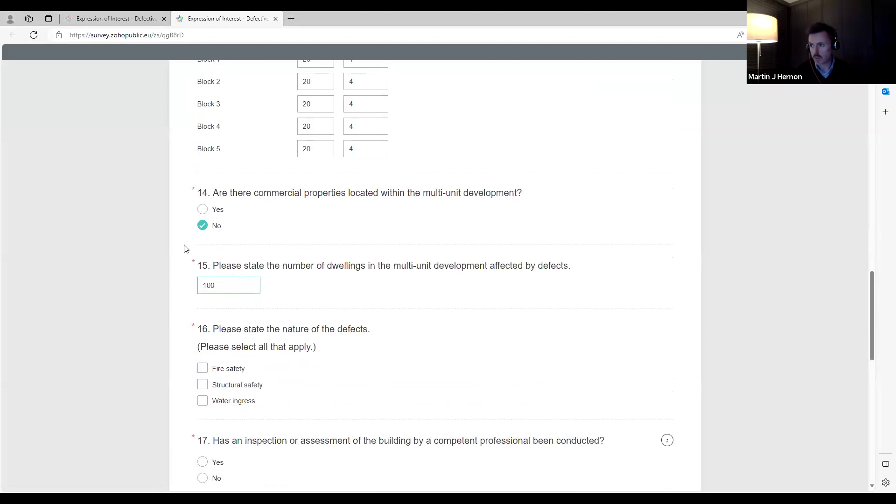
{"action": "scroll", "coordinate": [214, 260], "scroll_direction": "down", "scroll_amount": 3}
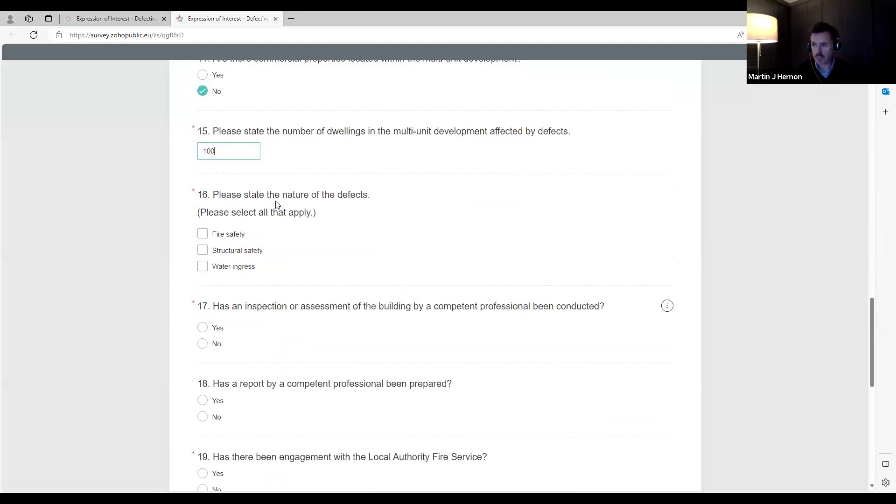
- Tick Fire safety, Structural safety and Water ingress under question 16
{"action": "scroll", "coordinate": [252, 210], "scroll_direction": "up", "scroll_amount": 2}
{"action": "scroll", "coordinate": [257, 259], "scroll_direction": "down", "scroll_amount": 2}
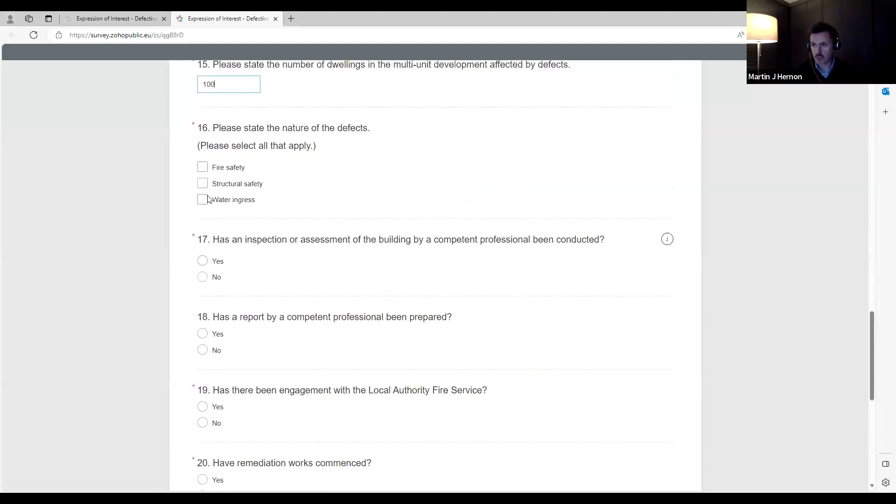
{"action": "left_click", "coordinate": [203, 167]}
{"action": "left_click", "coordinate": [203, 185]}
{"action": "left_click", "coordinate": [203, 201]}
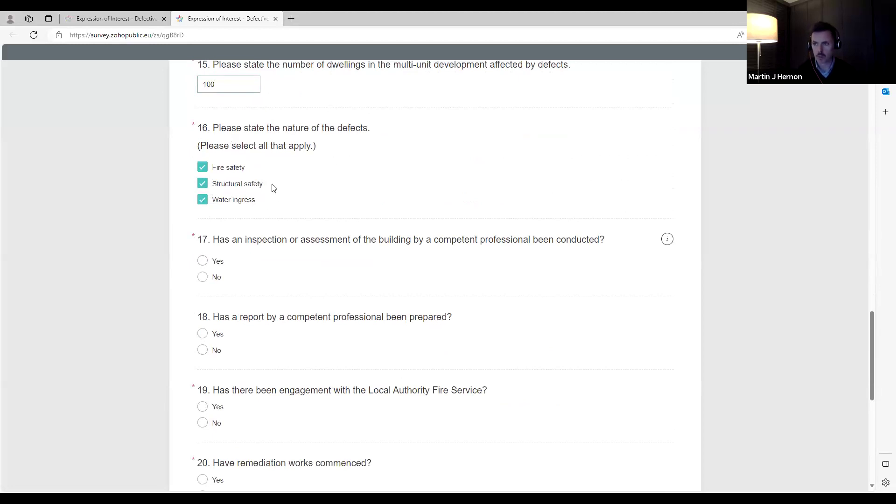
{"action": "scroll", "coordinate": [273, 187], "scroll_direction": "down", "scroll_amount": 2}
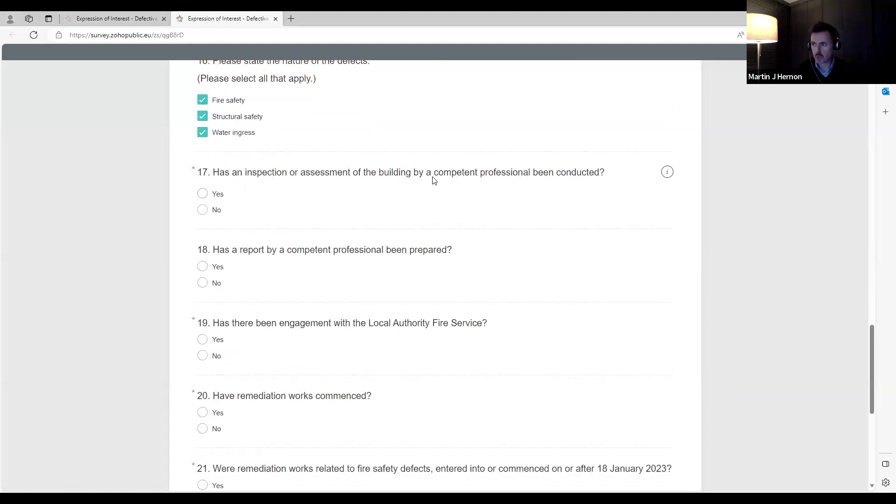
- Answer Yes to the competent-professional inspection question, after checking the qualifications note
{"action": "left_click", "coordinate": [668, 173]}
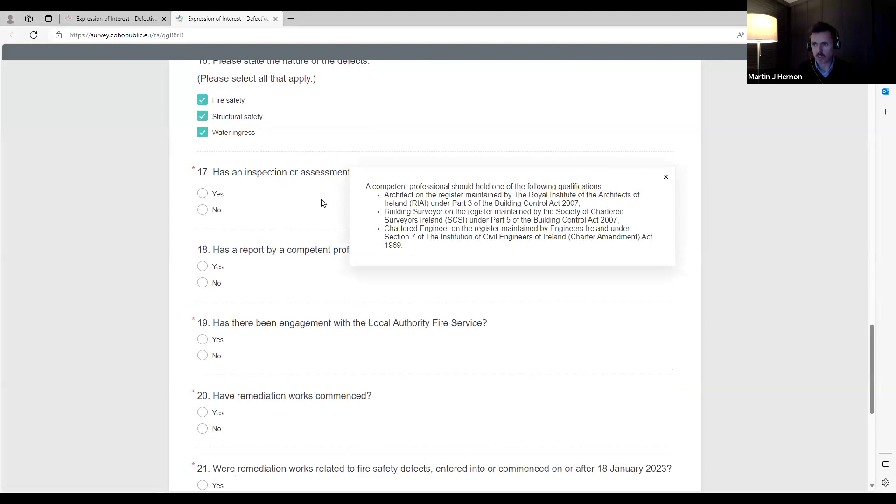
{"action": "left_click", "coordinate": [203, 193]}
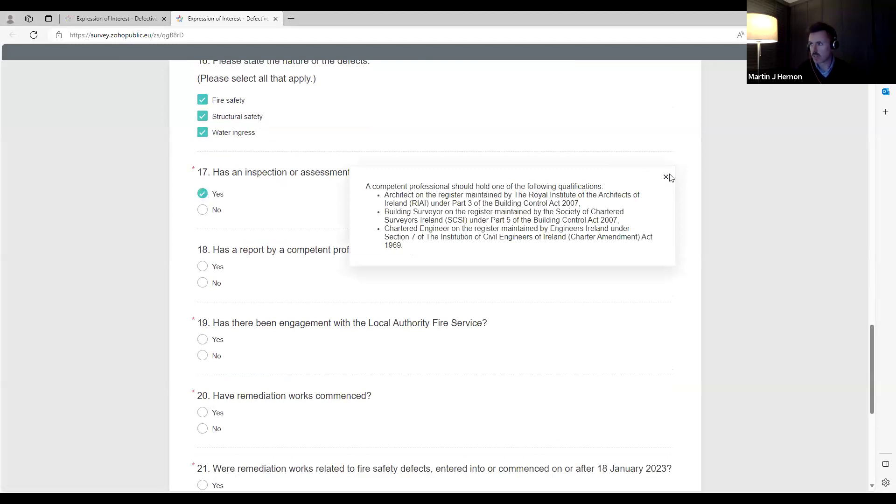
{"action": "left_click", "coordinate": [666, 178]}
{"action": "scroll", "coordinate": [562, 244], "scroll_direction": "down", "scroll_amount": 2}
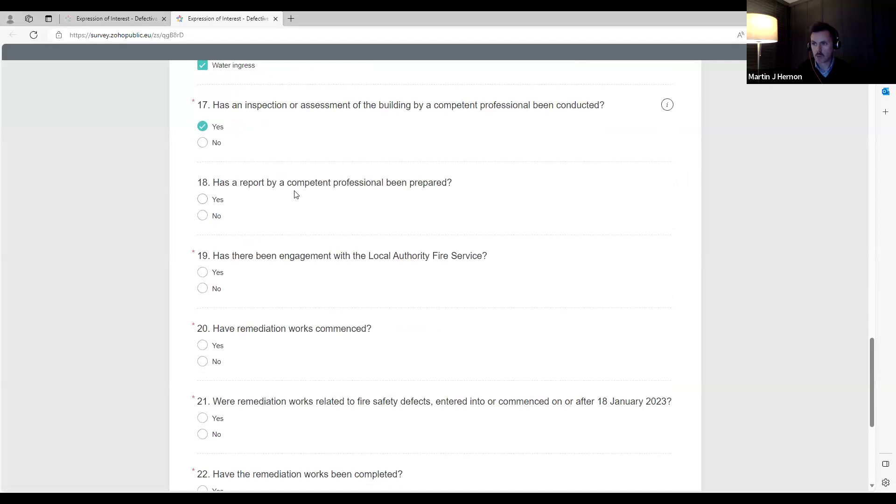
- Answer Yes to the report question and rate the defects' severity as Significant
{"action": "left_click", "coordinate": [202, 200]}
{"action": "left_click", "coordinate": [205, 214]}
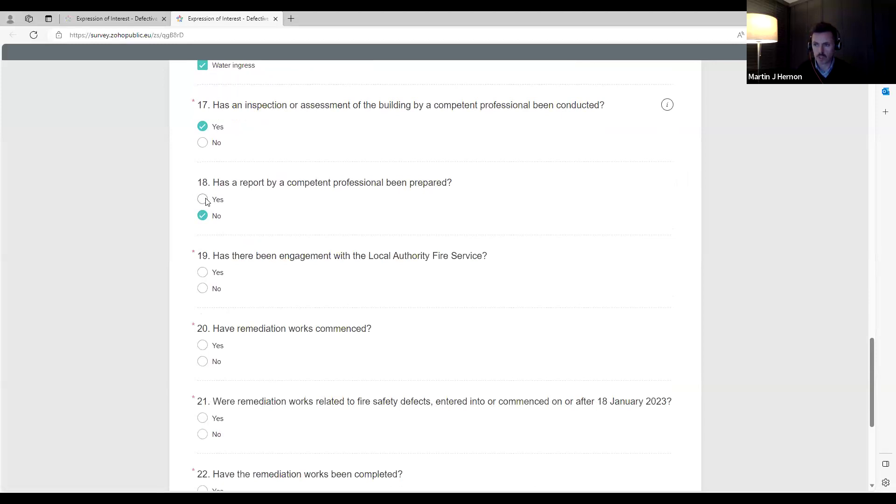
{"action": "left_click", "coordinate": [203, 200]}
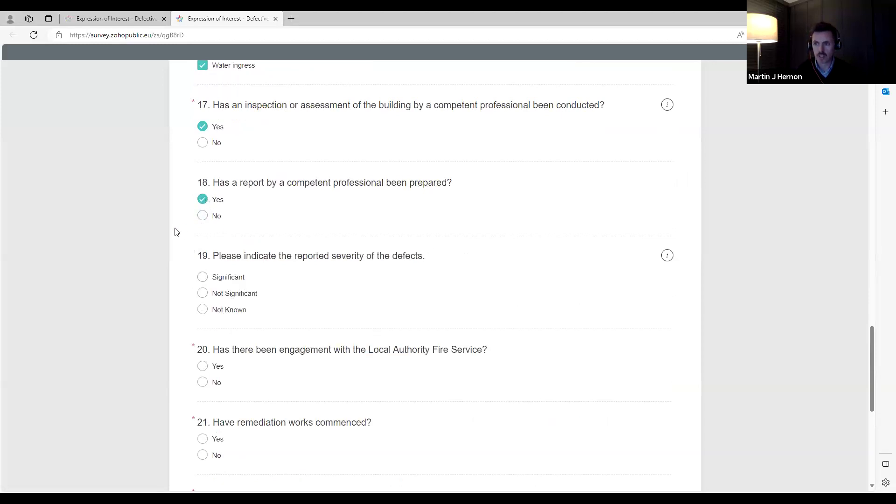
{"action": "scroll", "coordinate": [402, 268], "scroll_direction": "down", "scroll_amount": 2}
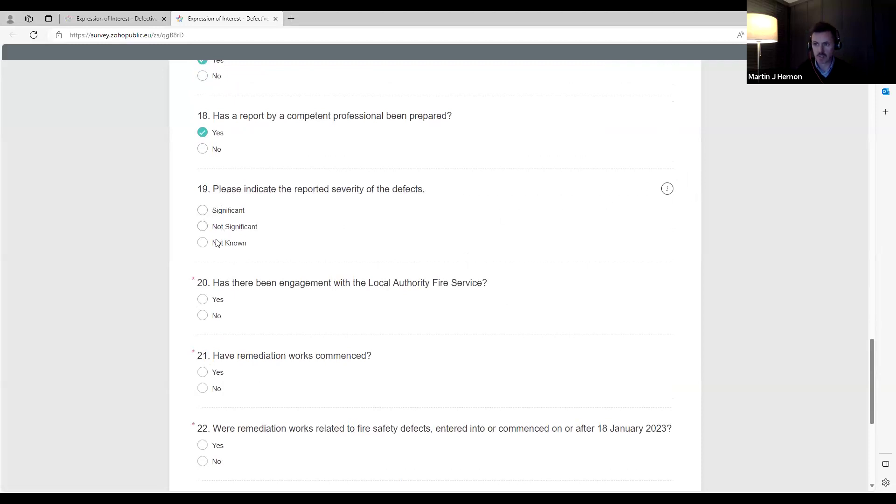
{"action": "left_click", "coordinate": [204, 210]}
- Answer Yes to Fire Service engagement, works commenced, and works on or after 18 January 2023
{"action": "scroll", "coordinate": [304, 215], "scroll_direction": "down", "scroll_amount": 1}
{"action": "scroll", "coordinate": [280, 196], "scroll_direction": "down", "scroll_amount": 1}
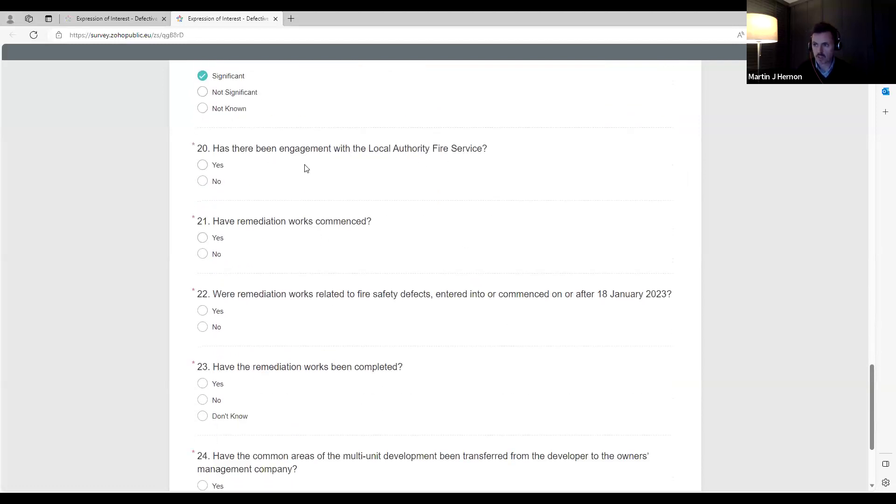
{"action": "left_click", "coordinate": [203, 166]}
{"action": "scroll", "coordinate": [243, 233], "scroll_direction": "down", "scroll_amount": 1}
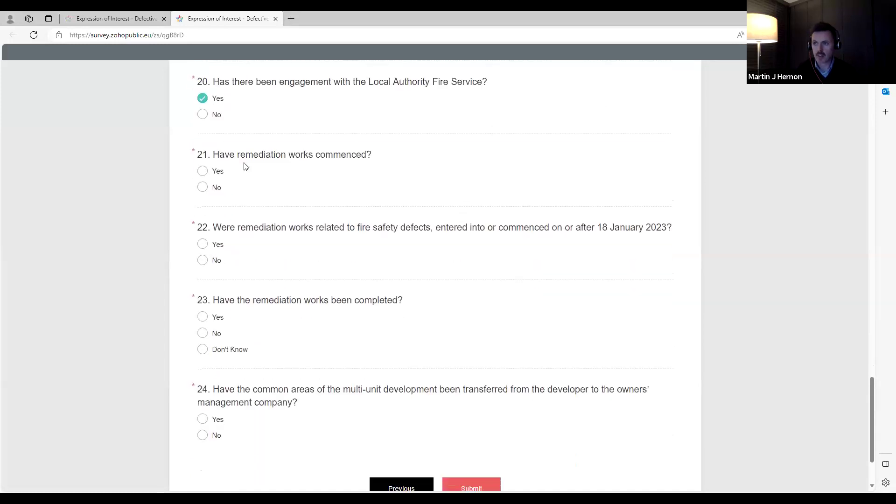
{"action": "left_click", "coordinate": [204, 172]}
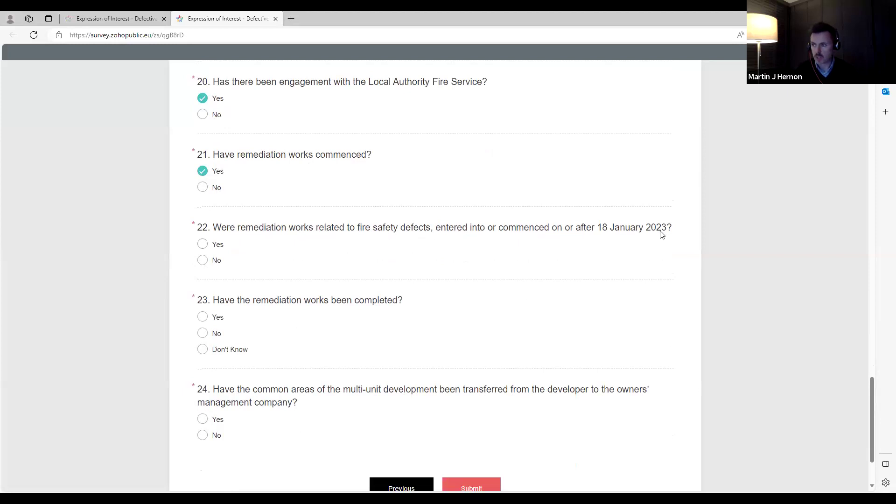
{"action": "left_click", "coordinate": [204, 246]}
- Answer Don't Know to works completed, Yes to common areas transfer, and submit the form
{"action": "scroll", "coordinate": [234, 259], "scroll_direction": "down", "scroll_amount": 2}
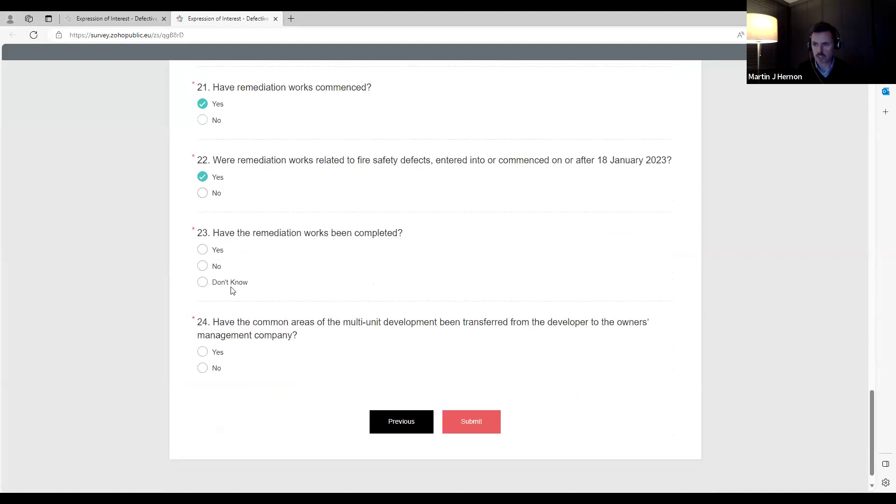
{"action": "left_click", "coordinate": [202, 283]}
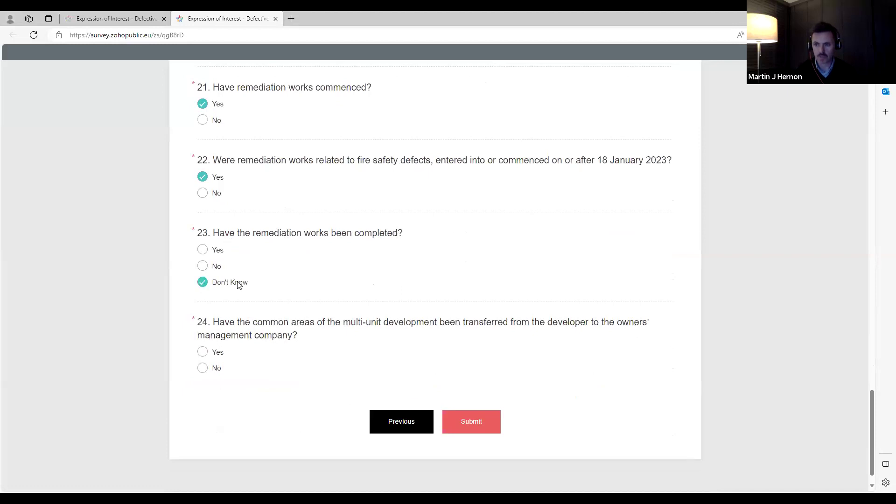
{"action": "scroll", "coordinate": [258, 279], "scroll_direction": "down", "scroll_amount": 1}
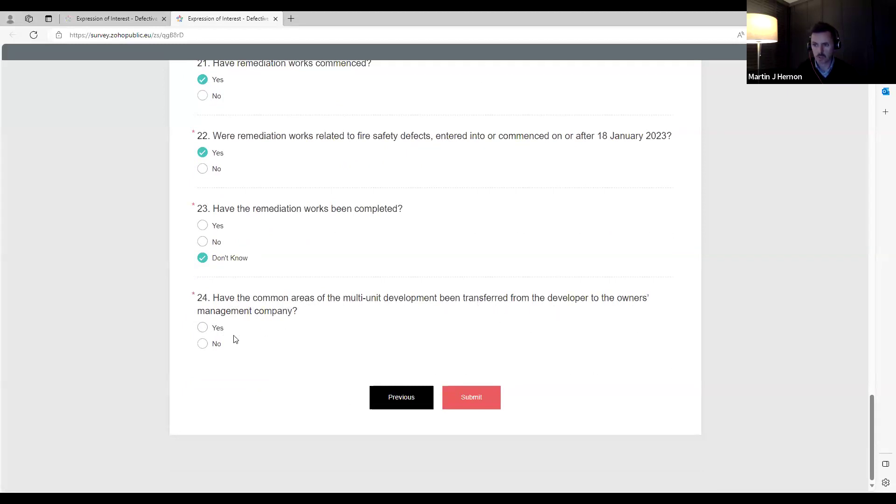
{"action": "left_click", "coordinate": [203, 329]}
{"action": "left_click", "coordinate": [475, 401]}
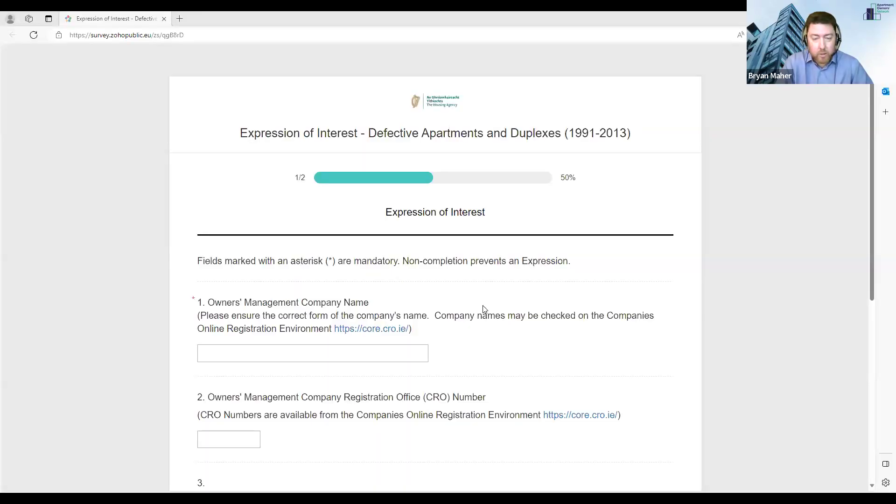
- Enter 'Test' as the management company name on page one
{"action": "scroll", "coordinate": [483, 309], "scroll_direction": "down", "scroll_amount": 4}
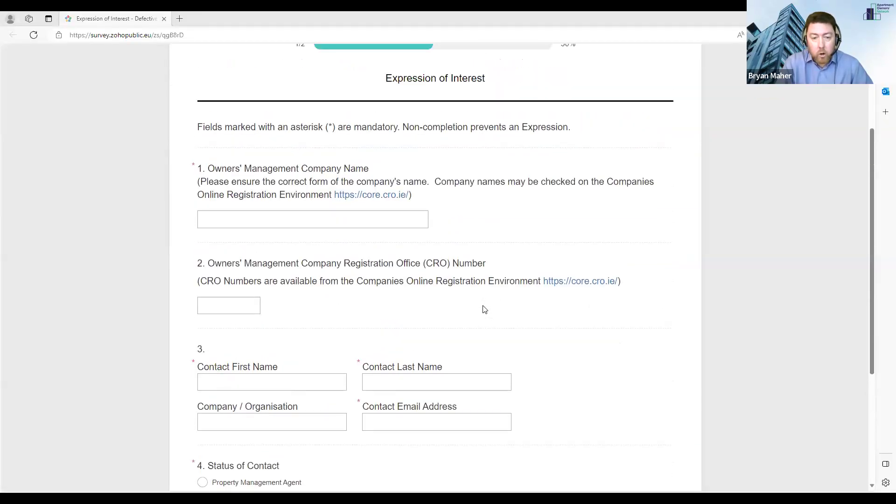
{"action": "scroll", "coordinate": [484, 309], "scroll_direction": "down", "scroll_amount": 2}
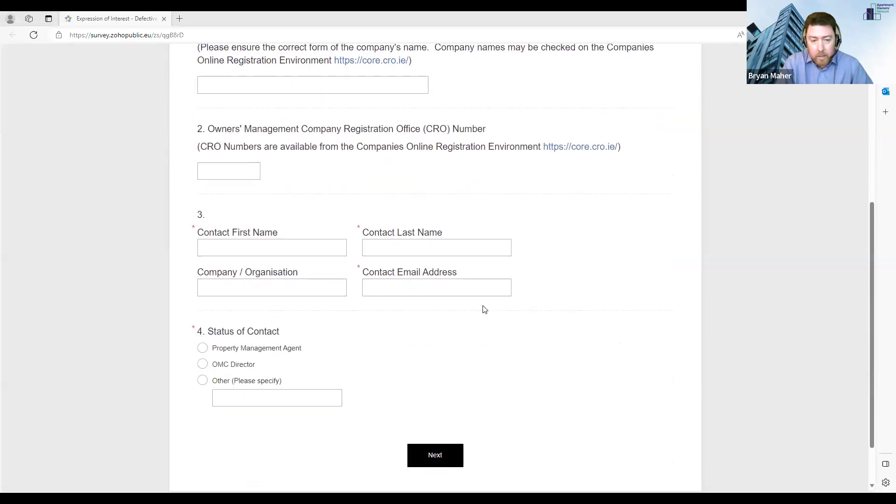
{"action": "scroll", "coordinate": [484, 310], "scroll_direction": "up", "scroll_amount": 3}
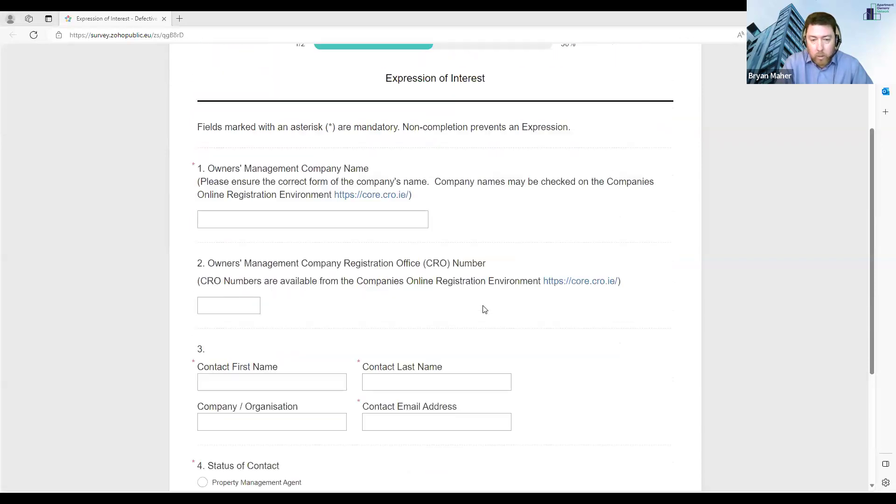
{"action": "left_click", "coordinate": [267, 219]}
{"action": "type", "text": "Test"}
{"action": "key", "text": "Tab"}
{"action": "key", "text": "Tab"}
{"action": "key", "text": "Tab"}
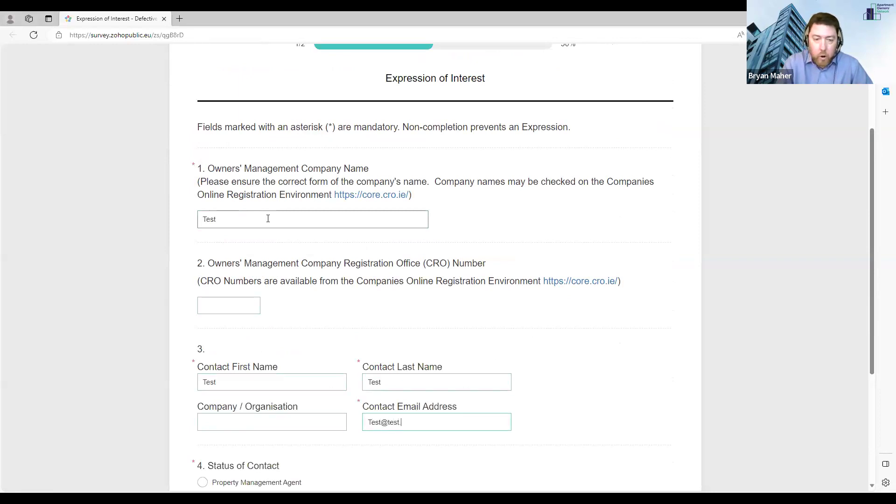
- Set the contact status to Other (Please specify) and continue to Building Information
{"action": "scroll", "coordinate": [268, 218], "scroll_direction": "down", "scroll_amount": 4}
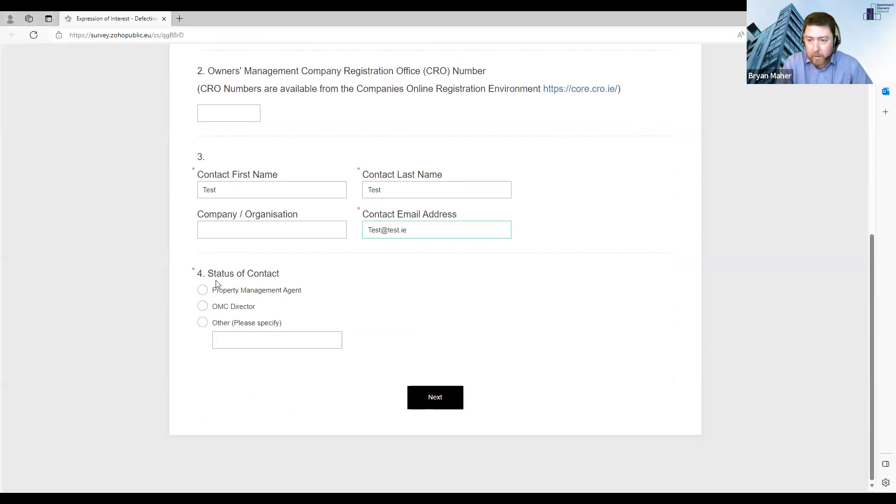
{"action": "left_click", "coordinate": [203, 322]}
{"action": "left_click", "coordinate": [437, 405]}
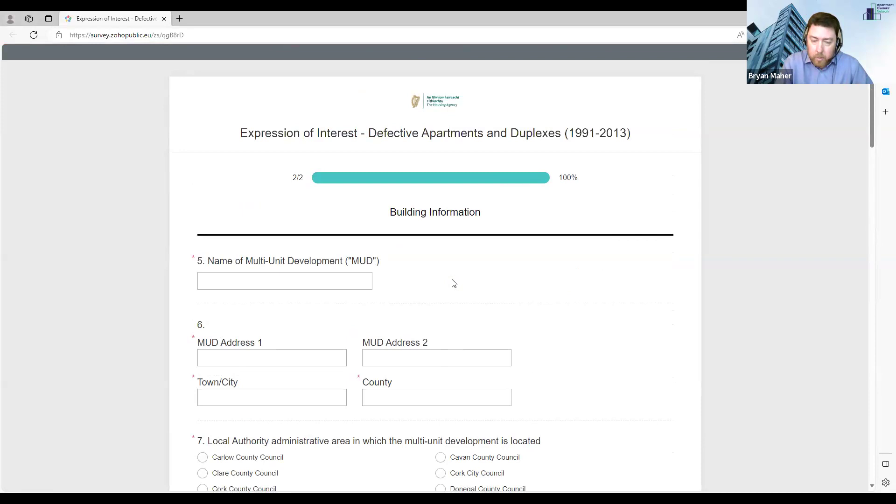
{"action": "scroll", "coordinate": [454, 283], "scroll_direction": "down", "scroll_amount": 15}
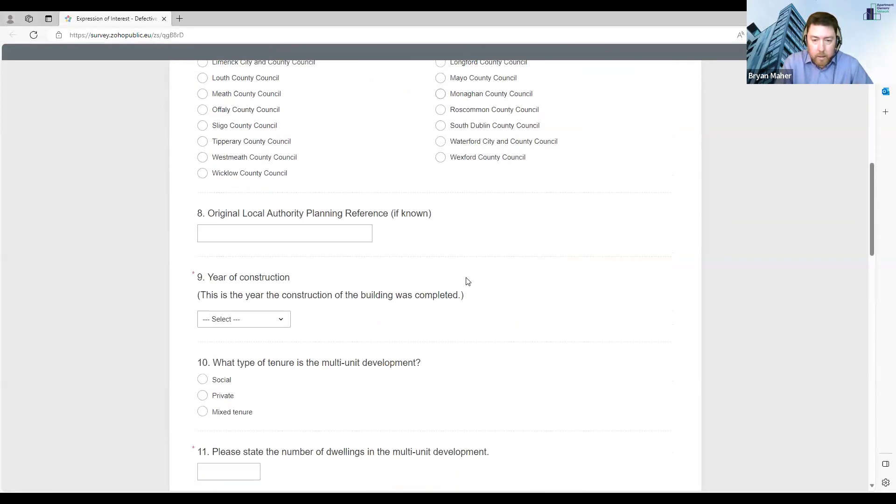
{"action": "scroll", "coordinate": [490, 282], "scroll_direction": "down", "scroll_amount": 6}
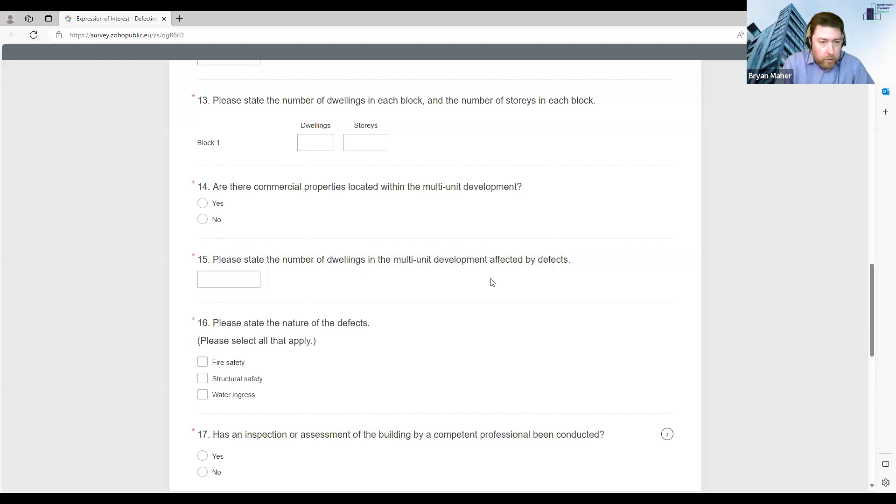
{"action": "scroll", "coordinate": [492, 282], "scroll_direction": "down", "scroll_amount": 1}
{"action": "scroll", "coordinate": [491, 282], "scroll_direction": "up", "scroll_amount": 1}
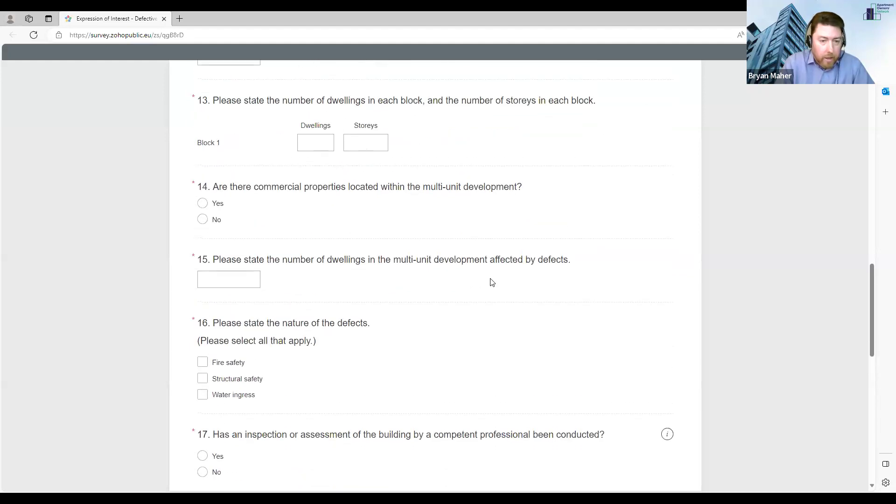
{"action": "scroll", "coordinate": [491, 282], "scroll_direction": "up", "scroll_amount": 3}
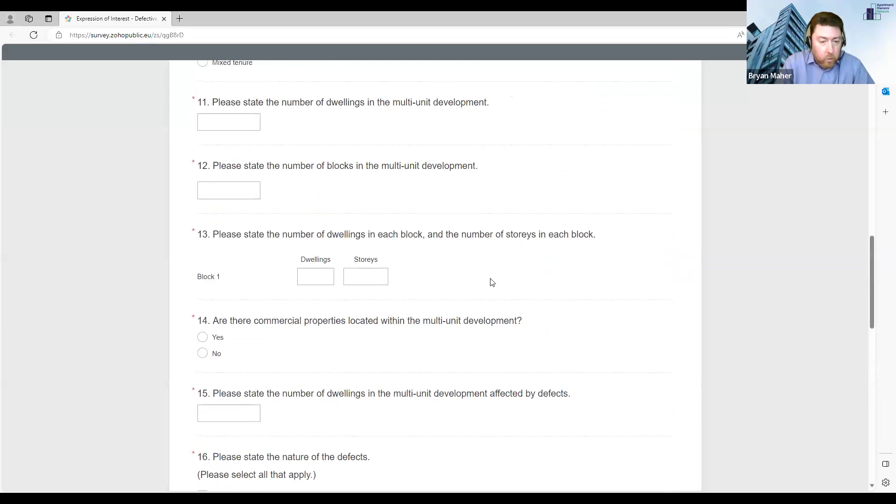
{"action": "scroll", "coordinate": [491, 281], "scroll_direction": "up", "scroll_amount": 9}
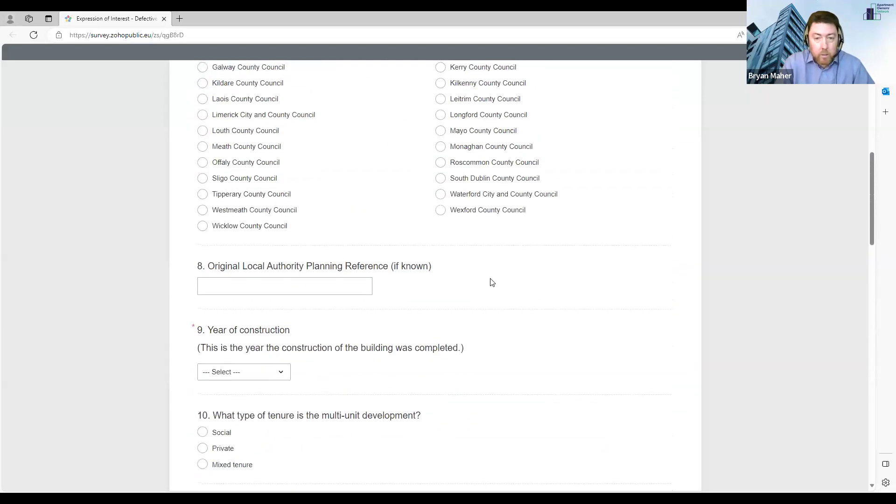
{"action": "scroll", "coordinate": [492, 282], "scroll_direction": "up", "scroll_amount": 8}
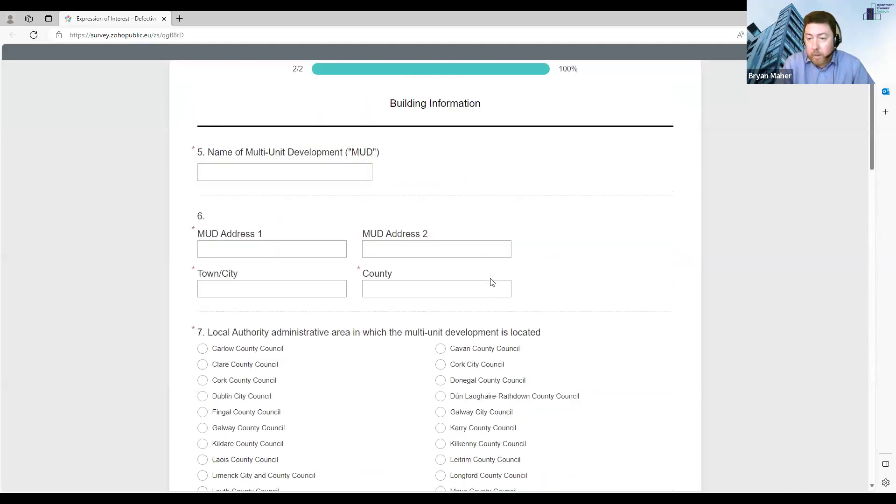
{"action": "scroll", "coordinate": [491, 282], "scroll_direction": "down", "scroll_amount": 11}
{"action": "scroll", "coordinate": [491, 282], "scroll_direction": "down", "scroll_amount": 5}
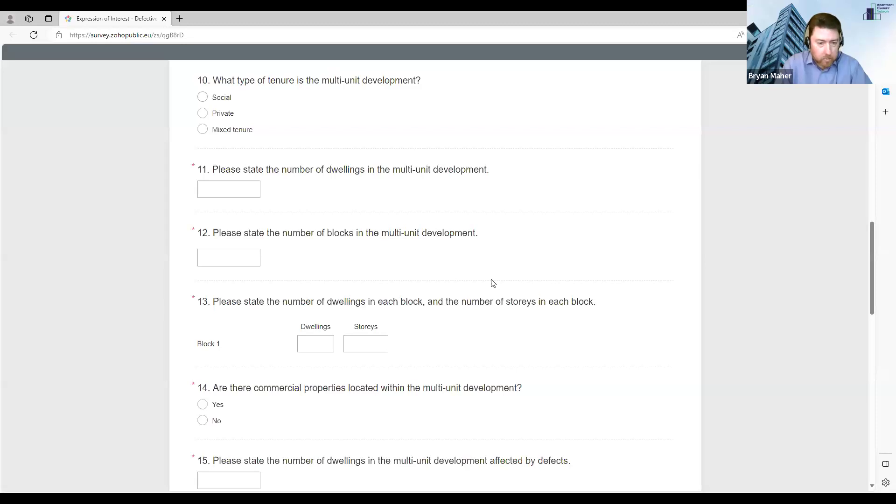
{"action": "scroll", "coordinate": [492, 283], "scroll_direction": "down", "scroll_amount": 1}
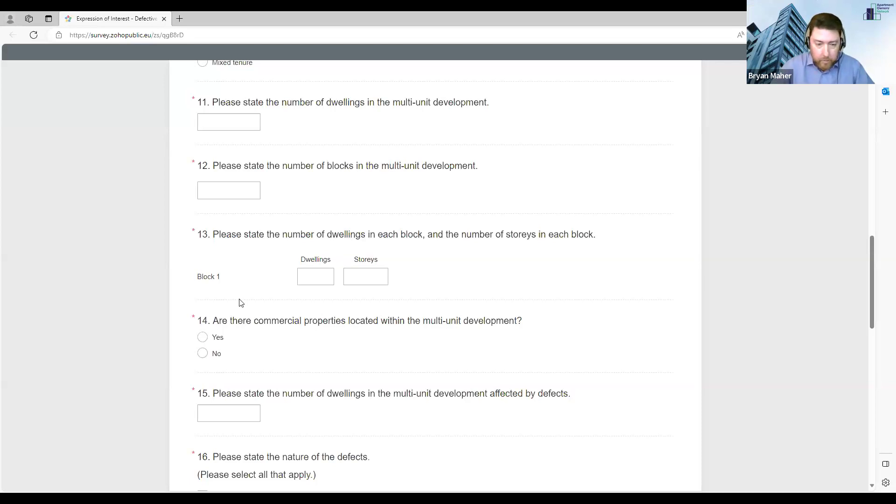
{"action": "scroll", "coordinate": [238, 302], "scroll_direction": "down", "scroll_amount": 4}
{"action": "scroll", "coordinate": [380, 313], "scroll_direction": "down", "scroll_amount": 1}
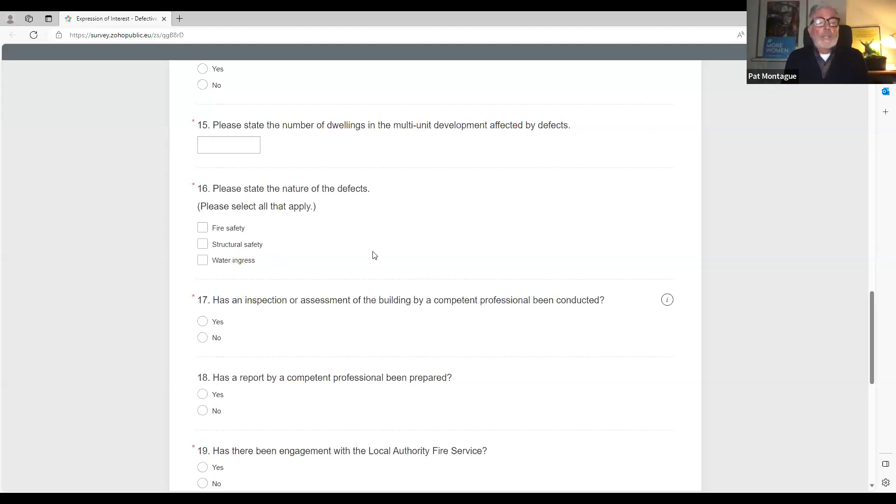
{"action": "scroll", "coordinate": [374, 256], "scroll_direction": "up", "scroll_amount": 2}
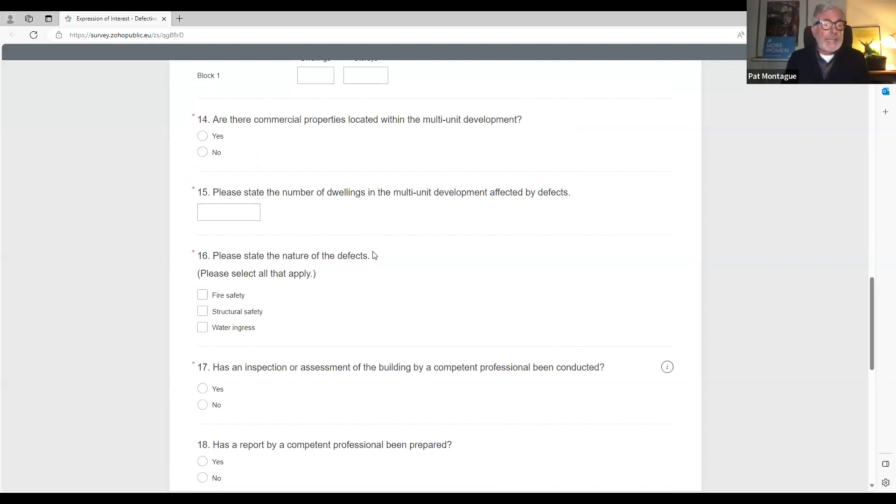
{"action": "scroll", "coordinate": [374, 255], "scroll_direction": "down", "scroll_amount": 4}
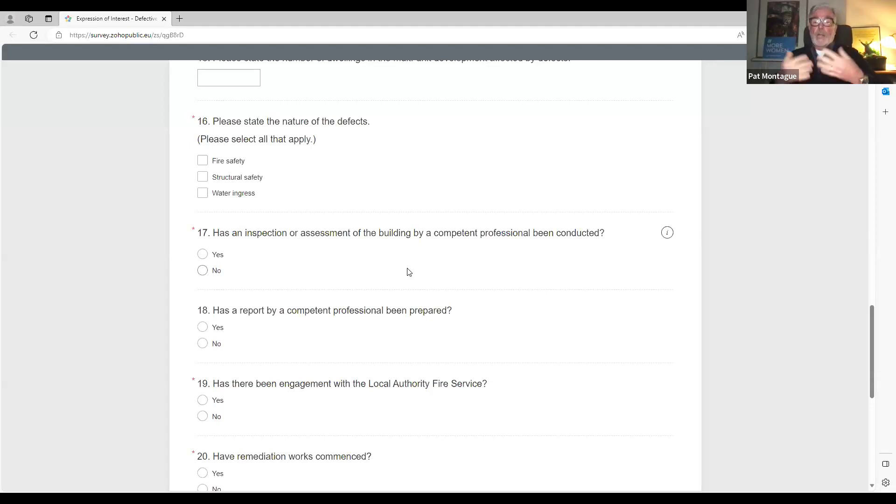
- Scroll down to read questions 17–22 on inspections, reports, fire service and remediation
{"action": "scroll", "coordinate": [409, 272], "scroll_direction": "down", "scroll_amount": 1}
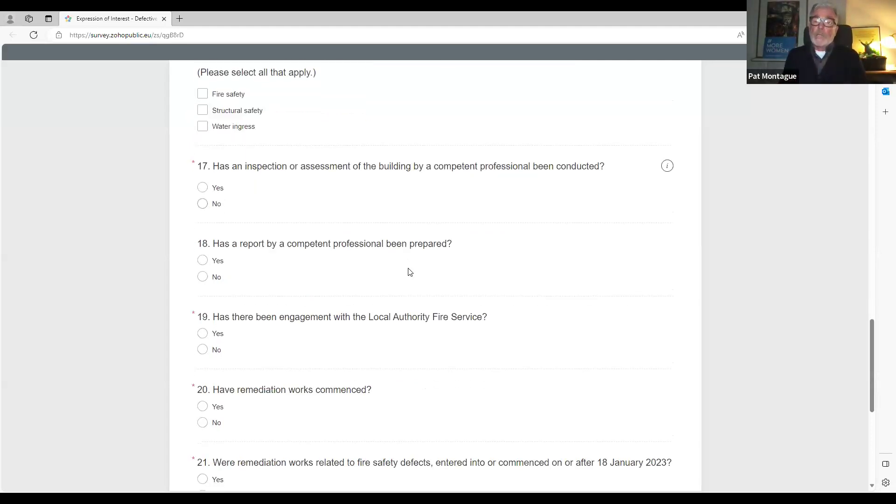
{"action": "scroll", "coordinate": [409, 272], "scroll_direction": "down", "scroll_amount": 1}
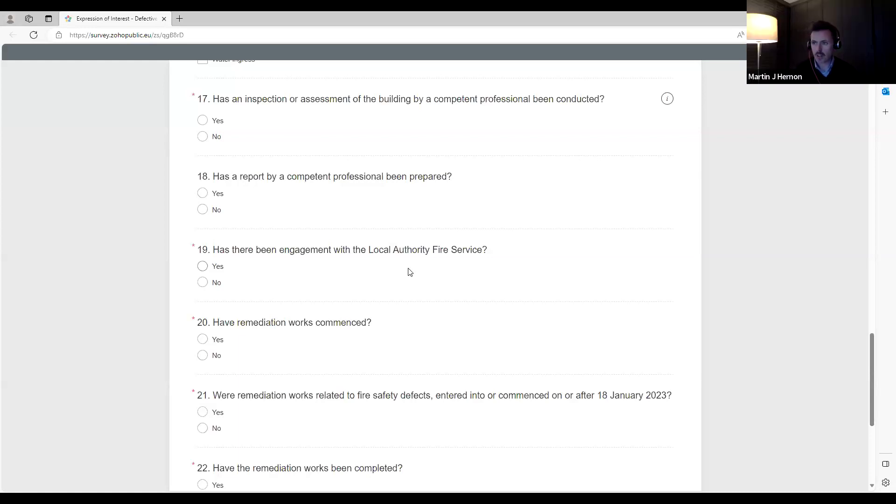
{"action": "scroll", "coordinate": [402, 281], "scroll_direction": "up", "scroll_amount": 2}
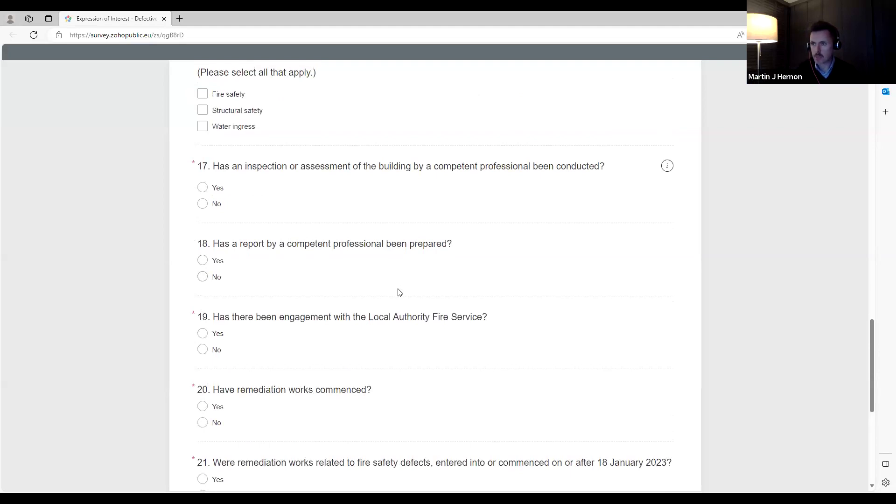
- Scroll back up to questions 12–16 on blocks, dwellings, storeys and defect types
{"action": "scroll", "coordinate": [399, 290], "scroll_direction": "up", "scroll_amount": 7}
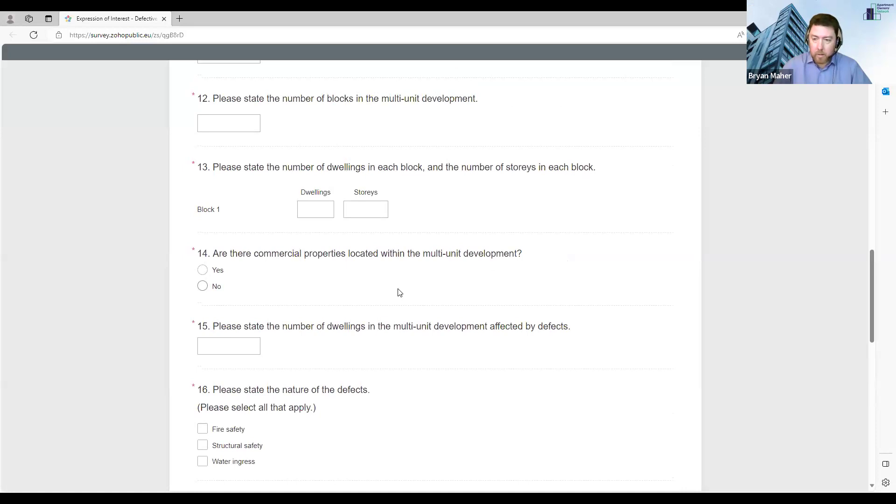
{"action": "scroll", "coordinate": [399, 292], "scroll_direction": "down", "scroll_amount": 3}
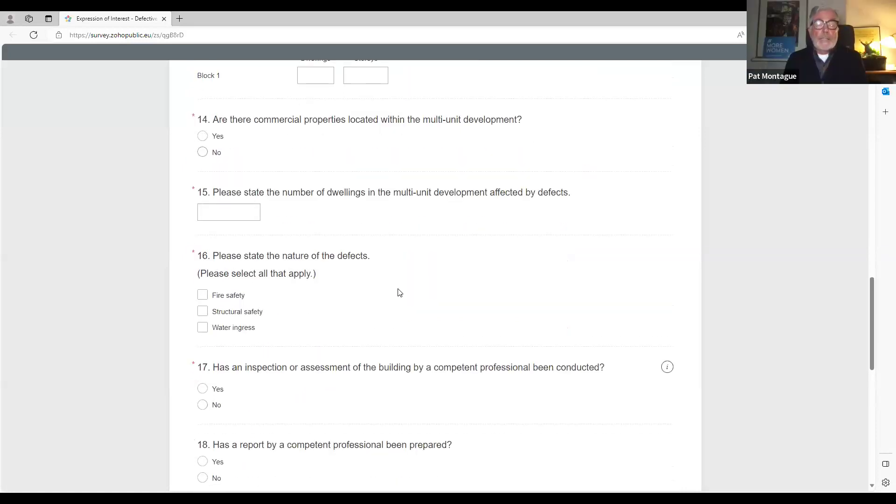
- Scroll down past question 16 to the remediation and common-area questions through 23
{"action": "scroll", "coordinate": [399, 293], "scroll_direction": "down", "scroll_amount": 6}
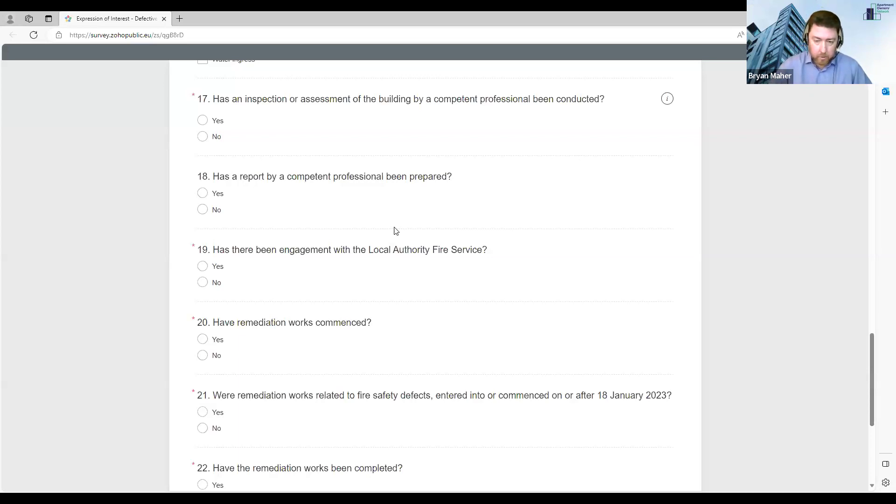
{"action": "scroll", "coordinate": [301, 308], "scroll_direction": "down", "scroll_amount": 4}
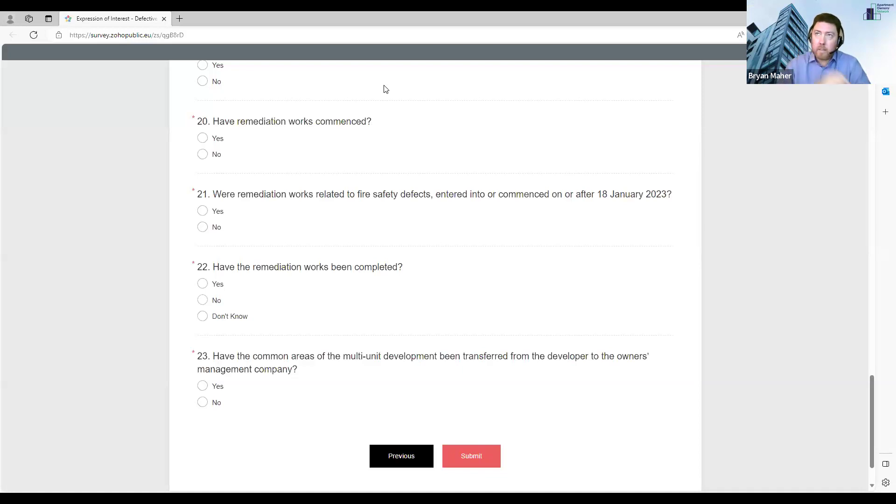
- Show the competent professional qualifications info for question 17
{"action": "scroll", "coordinate": [374, 329], "scroll_direction": "up", "scroll_amount": 6}
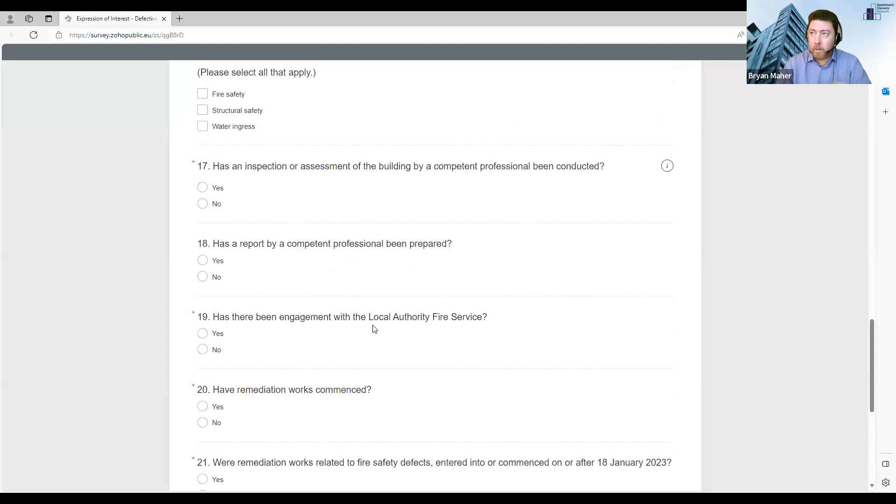
{"action": "left_click", "coordinate": [667, 166]}
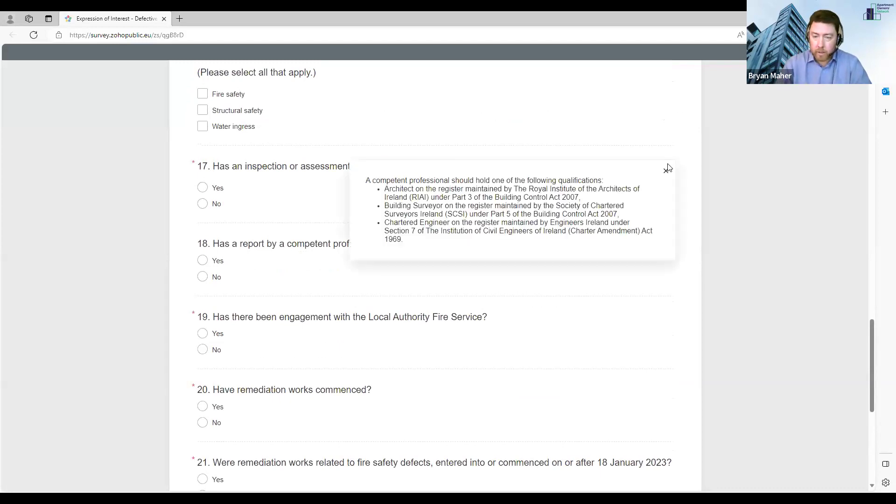